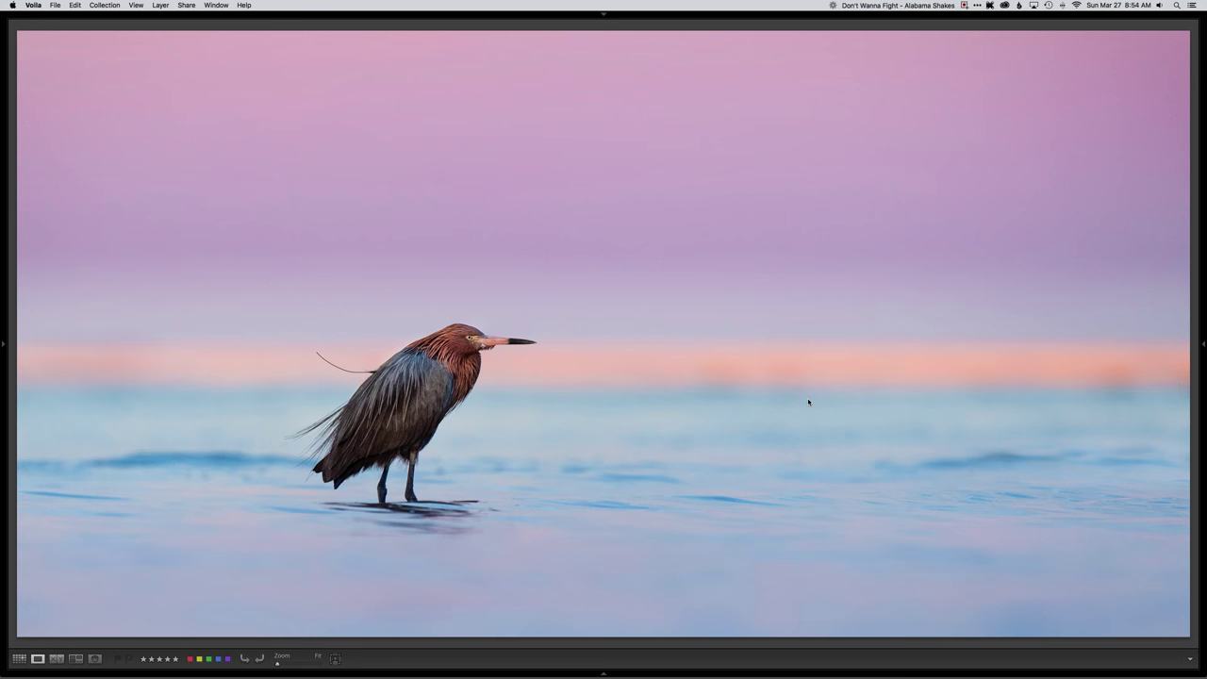
- Switch to Lightroom and compare the finished bird photo with the unedited original, checking the bird up close
{"action": "key", "text": "super+Tab"}
{"action": "left_click", "coordinate": [758, 331]}
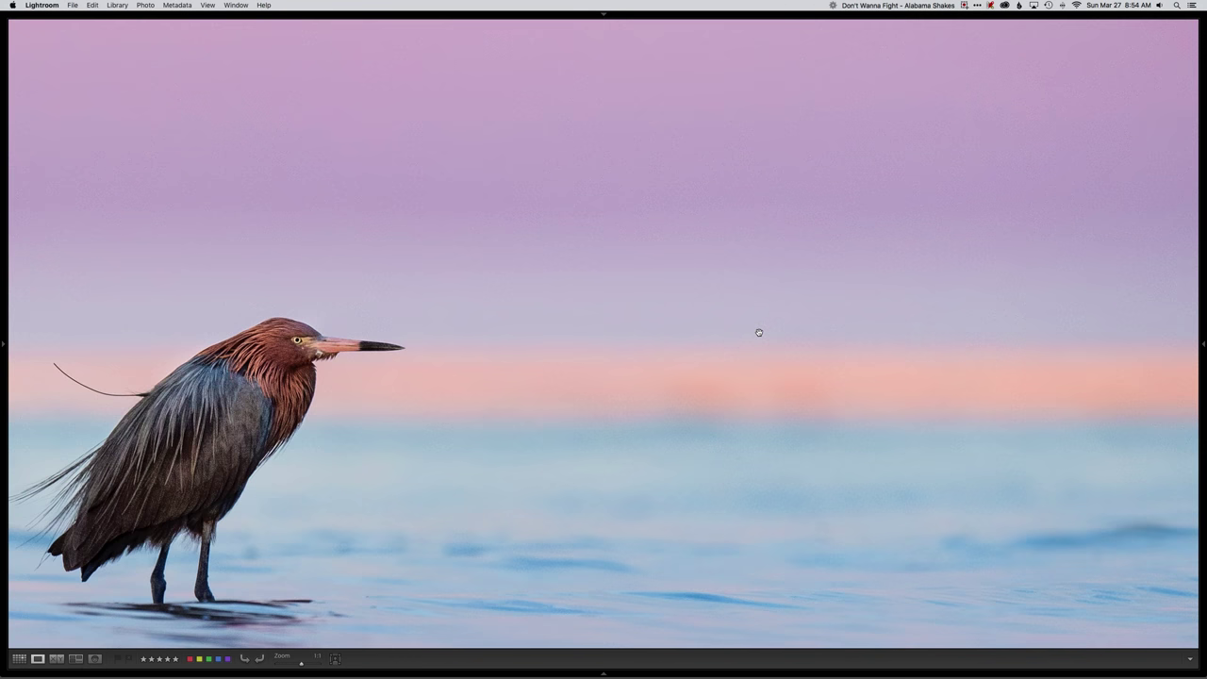
{"action": "key", "text": "Right"}
{"action": "left_click", "coordinate": [726, 310]}
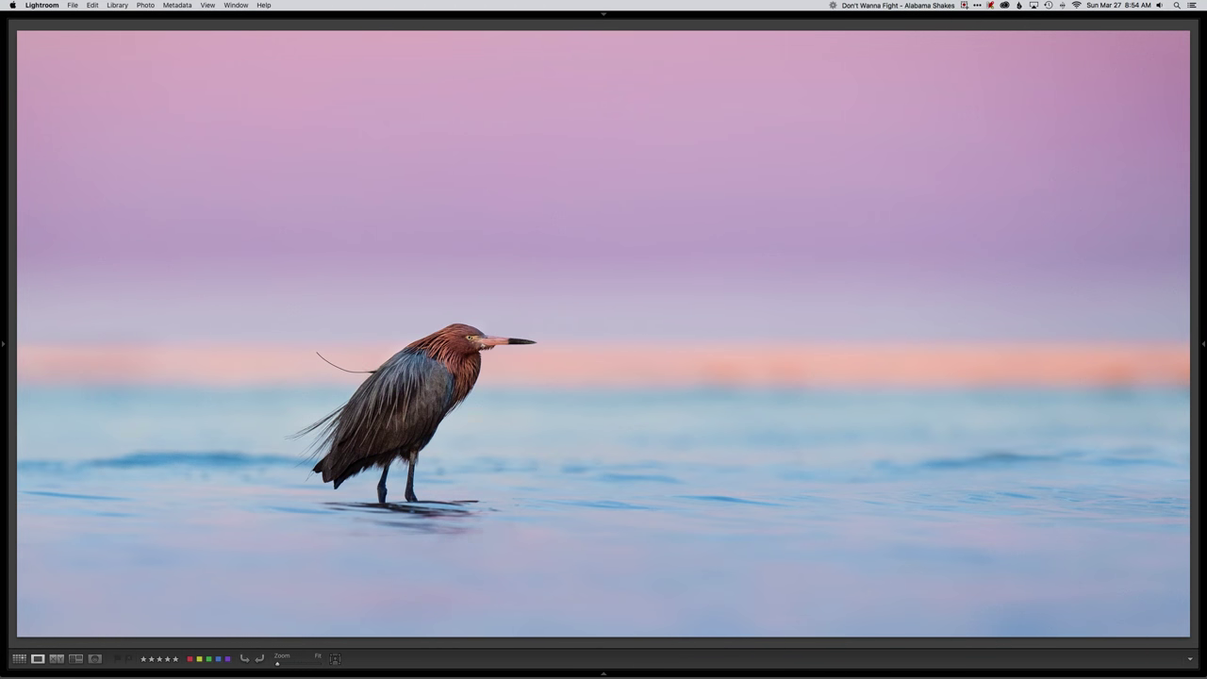
{"action": "key", "text": "Left"}
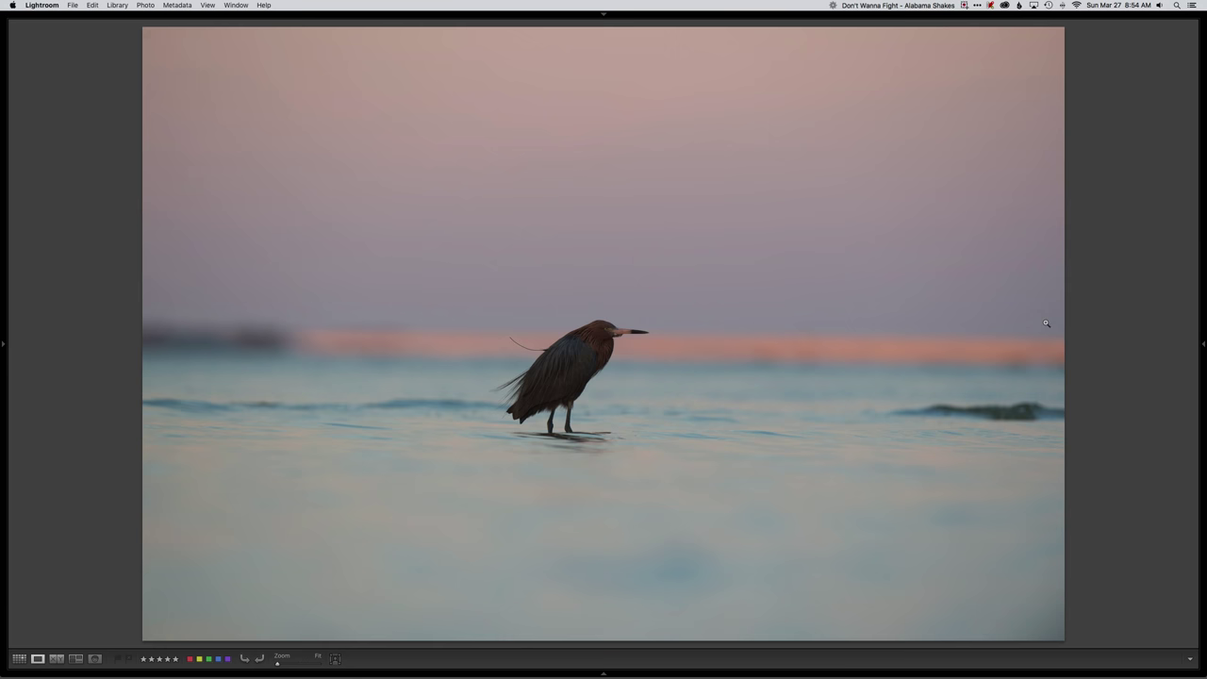
- Crop the unedited photo tighter, place the bird near the left third line, and set the crop angle to -0.40
{"action": "key", "text": "d"}
{"action": "key", "text": "r"}
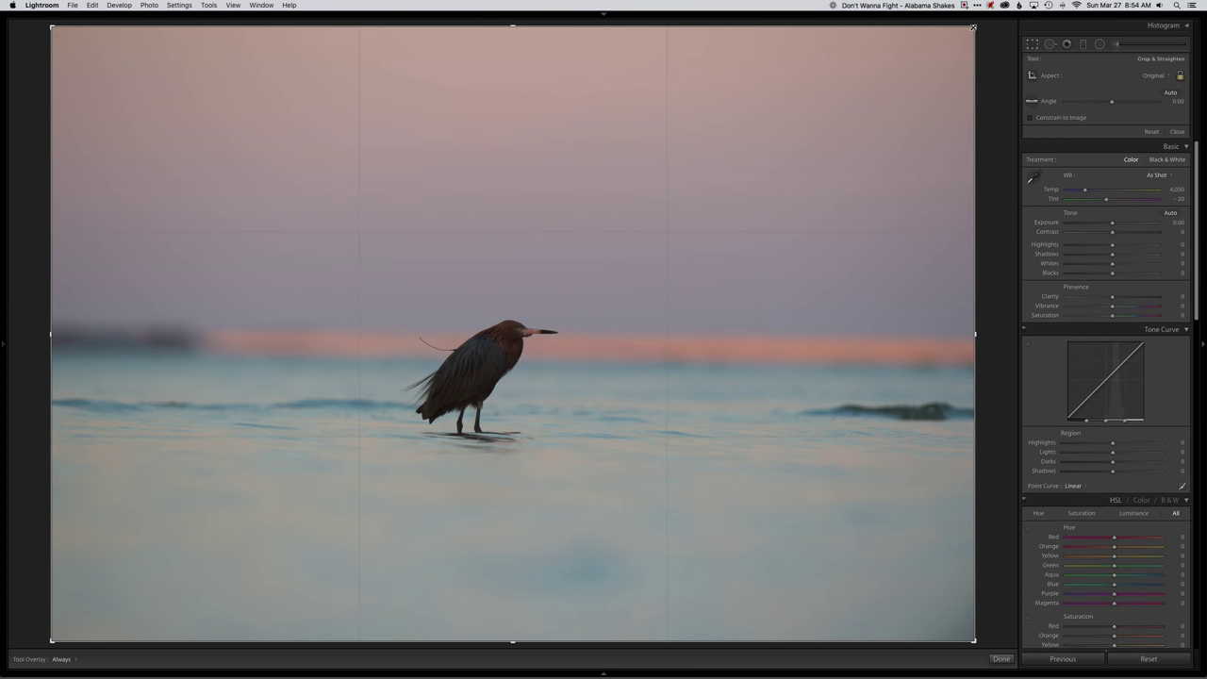
{"action": "left_click_drag", "start_coordinate": [972, 27], "coordinate": [855, 105]}
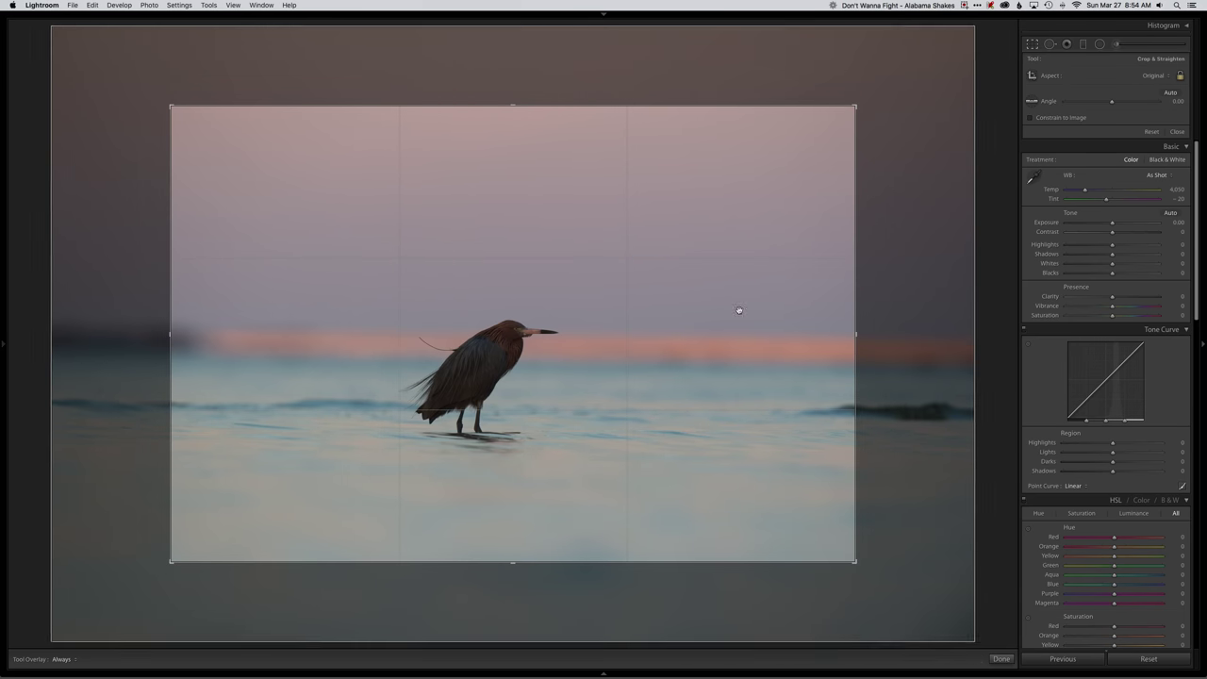
{"action": "left_click_drag", "start_coordinate": [742, 310], "coordinate": [647, 312]}
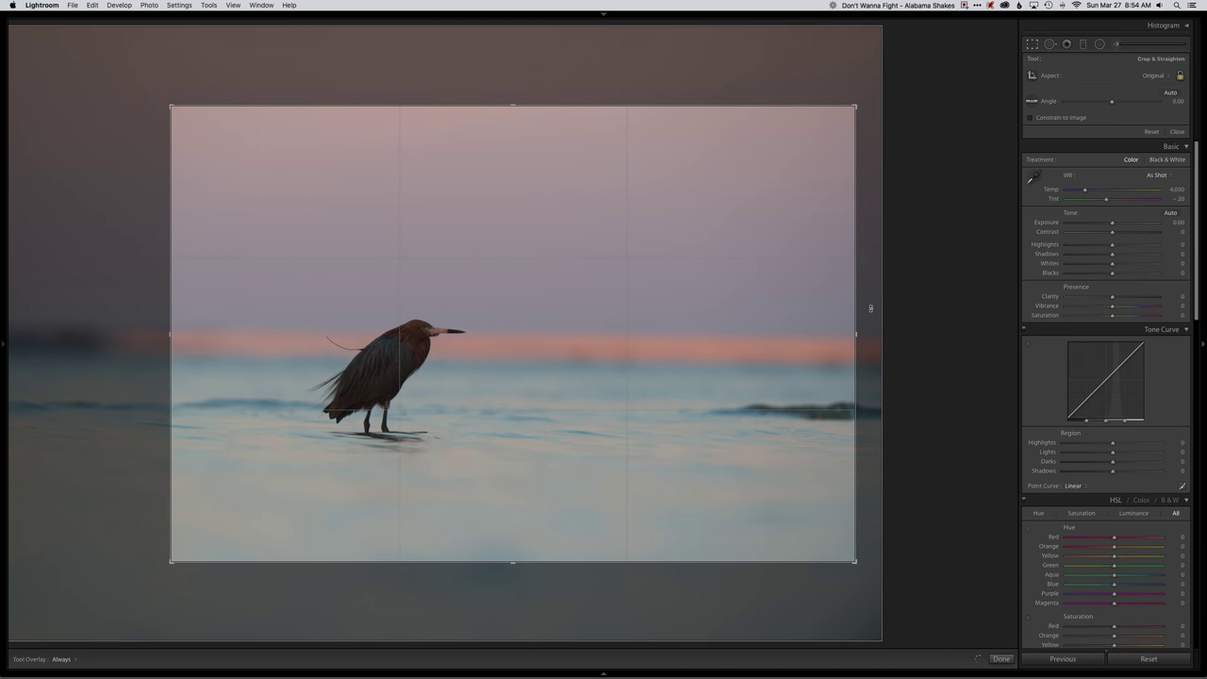
{"action": "left_click_drag", "start_coordinate": [918, 307], "coordinate": [918, 305]}
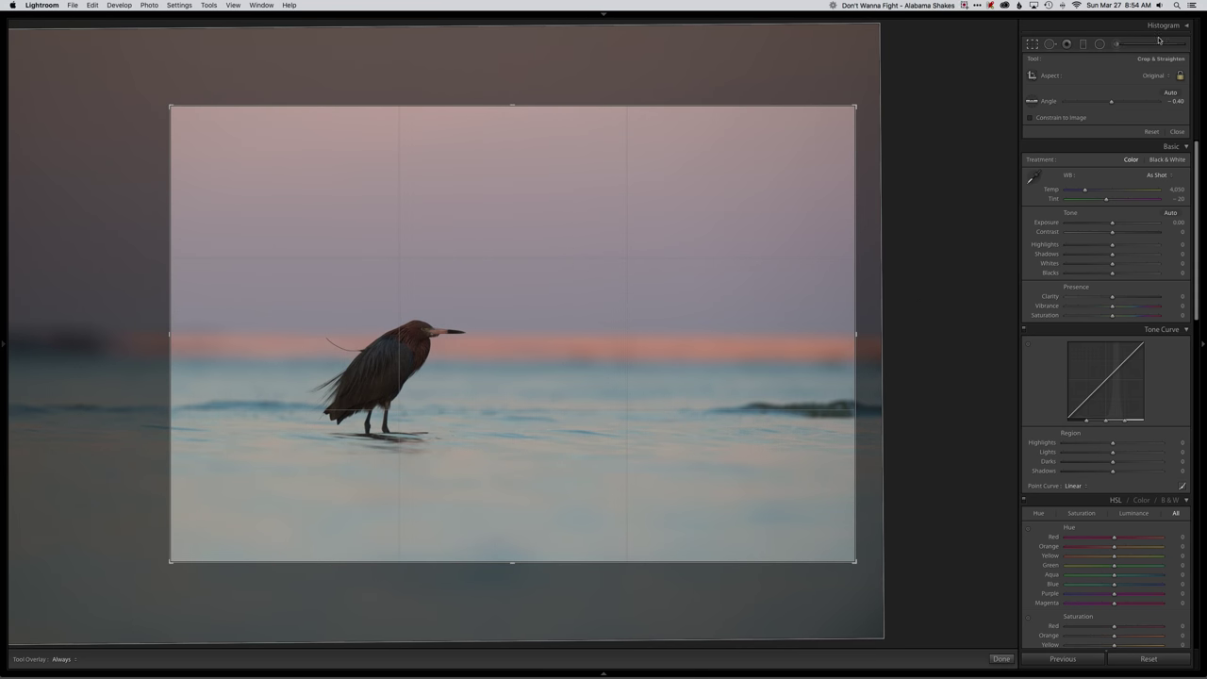
- Unlock the crop's aspect ratio, trim it to a wide panoramic format, fine-tune the bird's placement and apply the crop
{"action": "left_click", "coordinate": [1179, 77]}
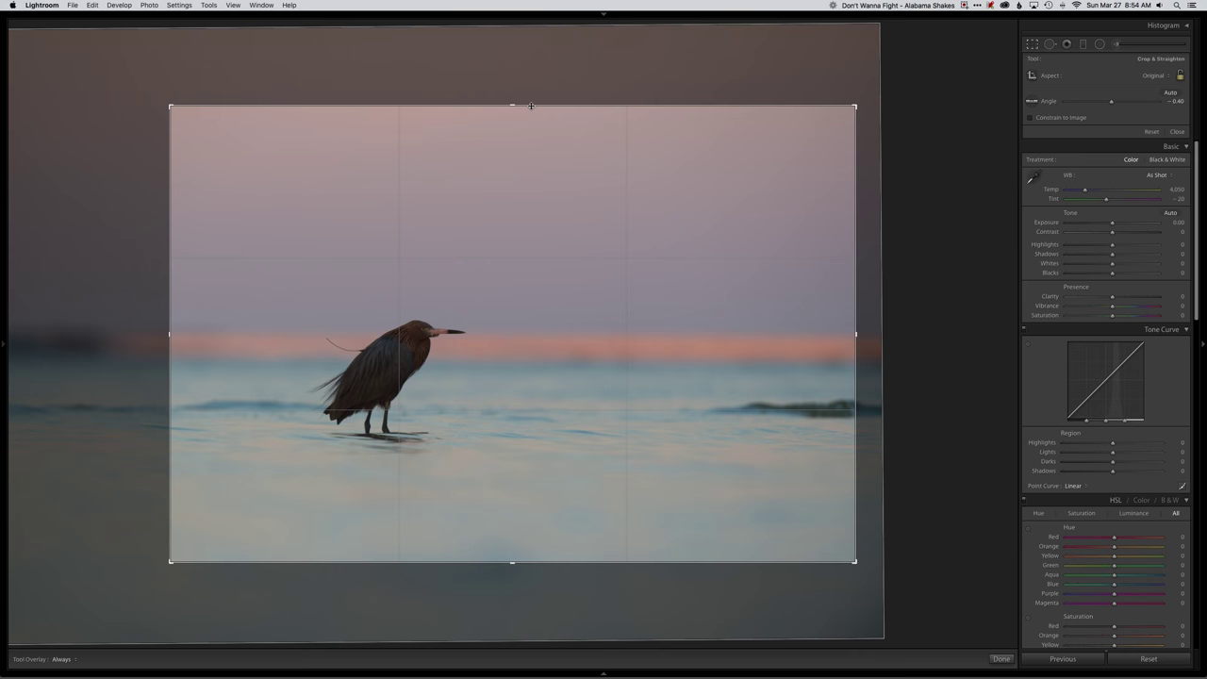
{"action": "left_click_drag", "start_coordinate": [531, 110], "coordinate": [527, 154]}
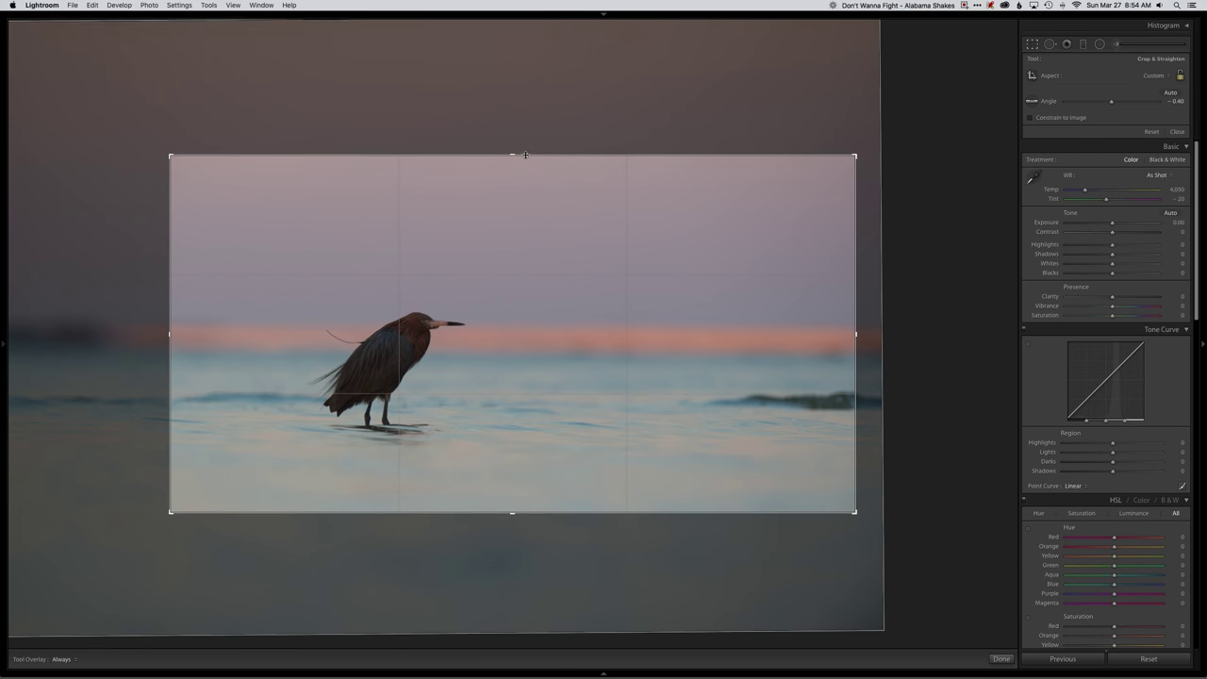
{"action": "left_click_drag", "start_coordinate": [580, 349], "coordinate": [576, 352]}
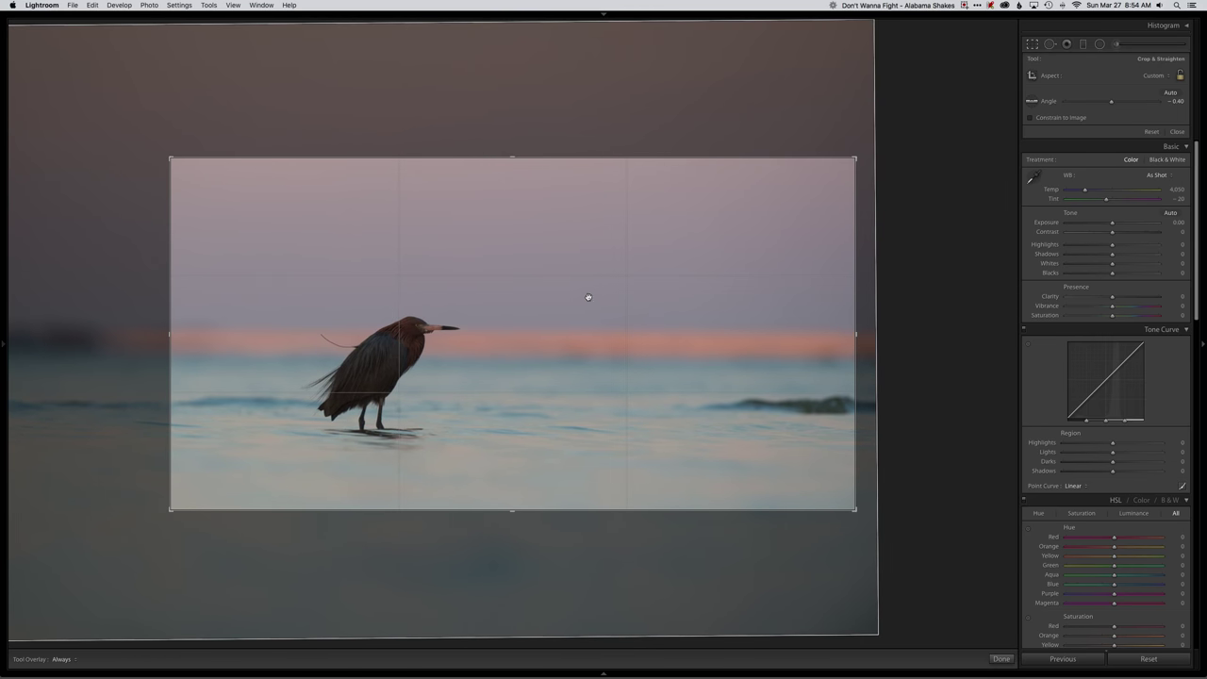
{"action": "left_click_drag", "start_coordinate": [587, 299], "coordinate": [592, 300]}
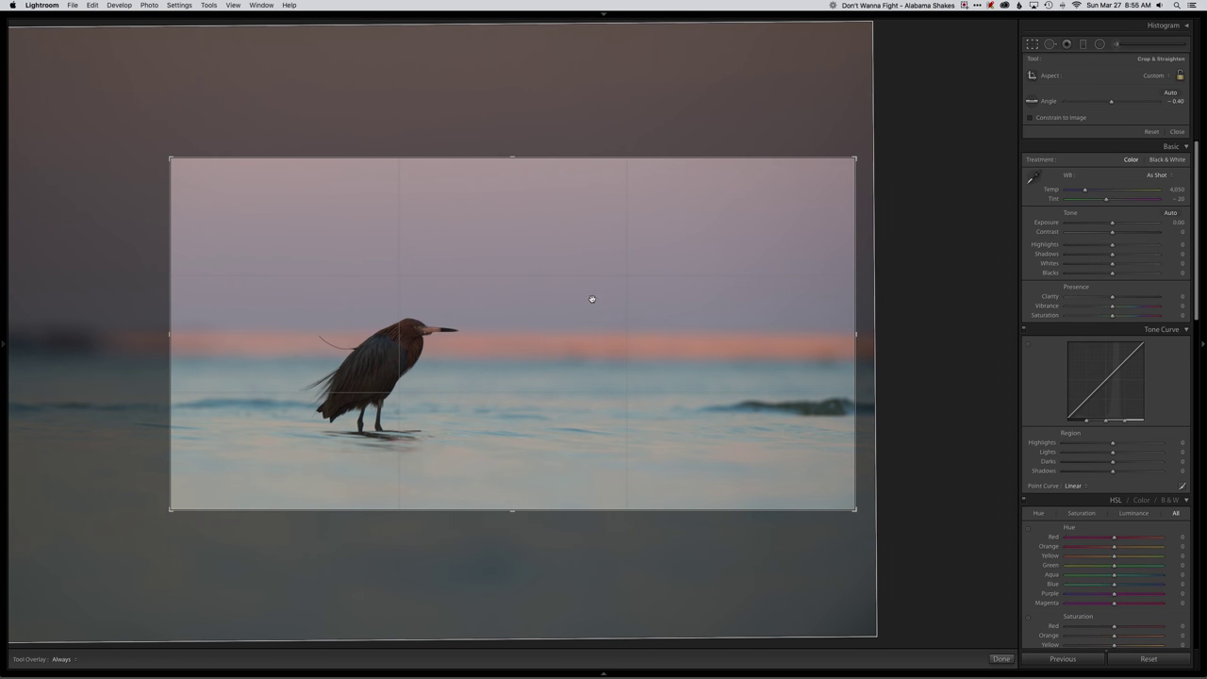
{"action": "left_click_drag", "start_coordinate": [978, 303], "coordinate": [980, 304]}
{"action": "key", "text": "Return"}
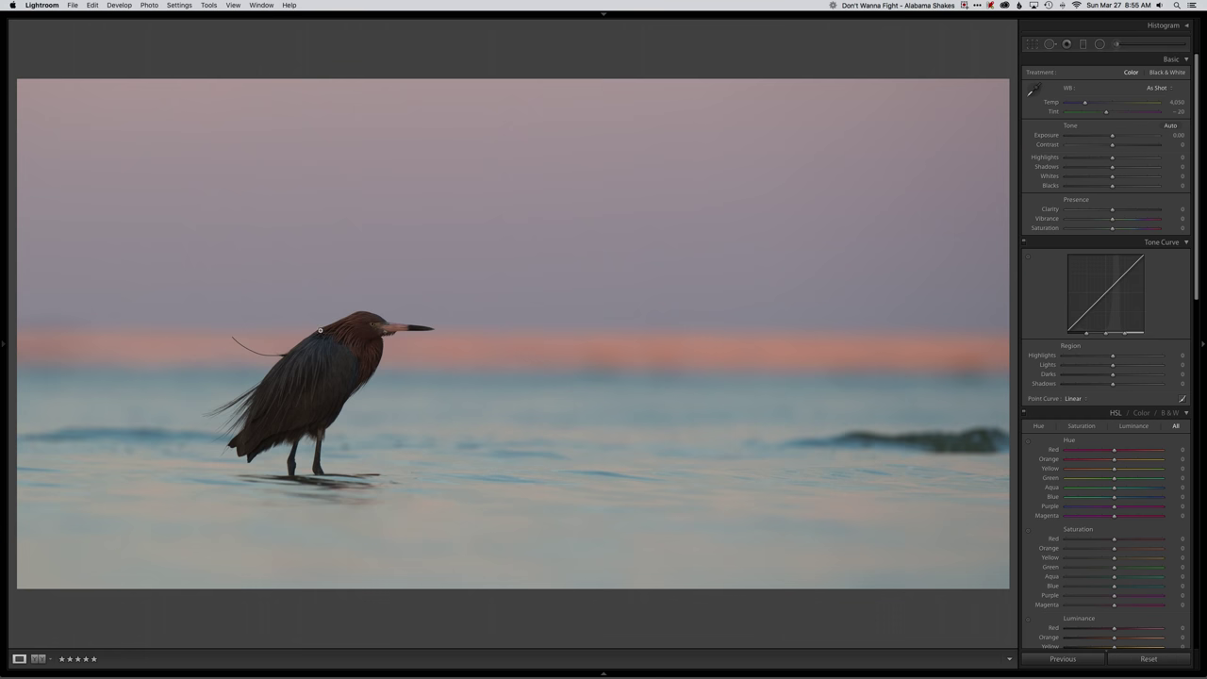
- Set Exposure to +0.70 and raise the tone curve's Lights to +10
{"action": "key", "text": "shift+equal"}
{"action": "key", "text": "equal"}
{"action": "key", "text": "equal"}
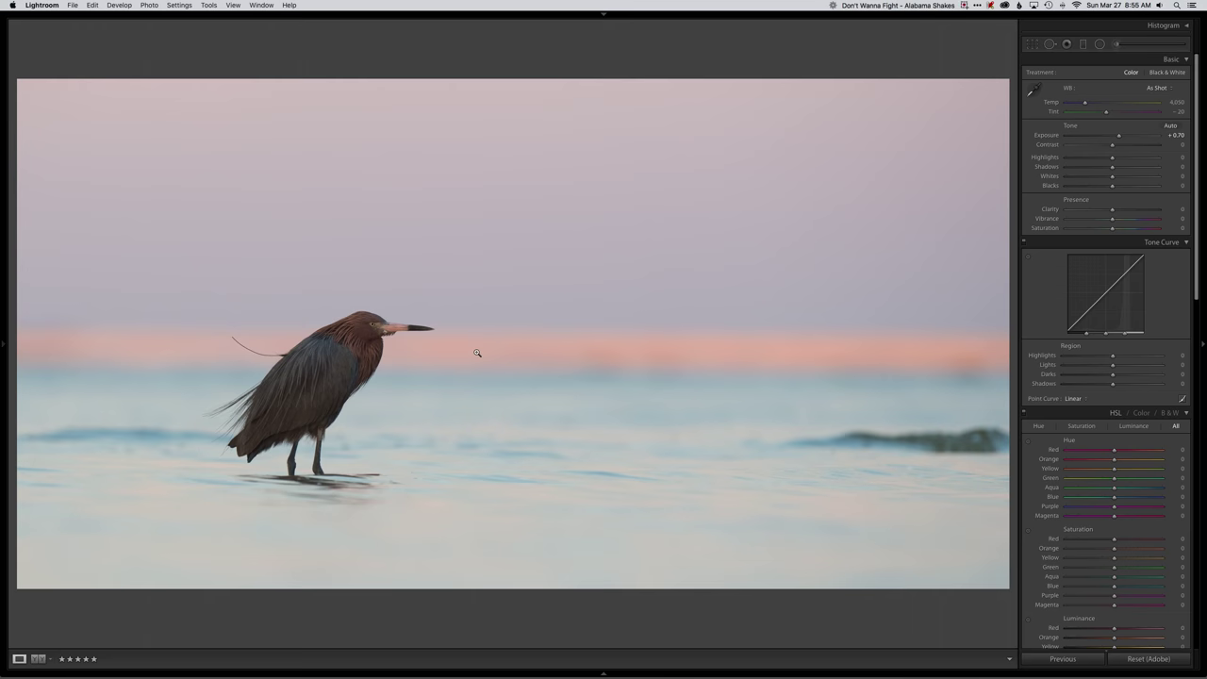
{"action": "key", "text": "Up"}
- Set Shadows to +40, Blacks to -40 and Saturation to +1 in the basic adjustments
{"action": "key", "text": "shift+equal"}
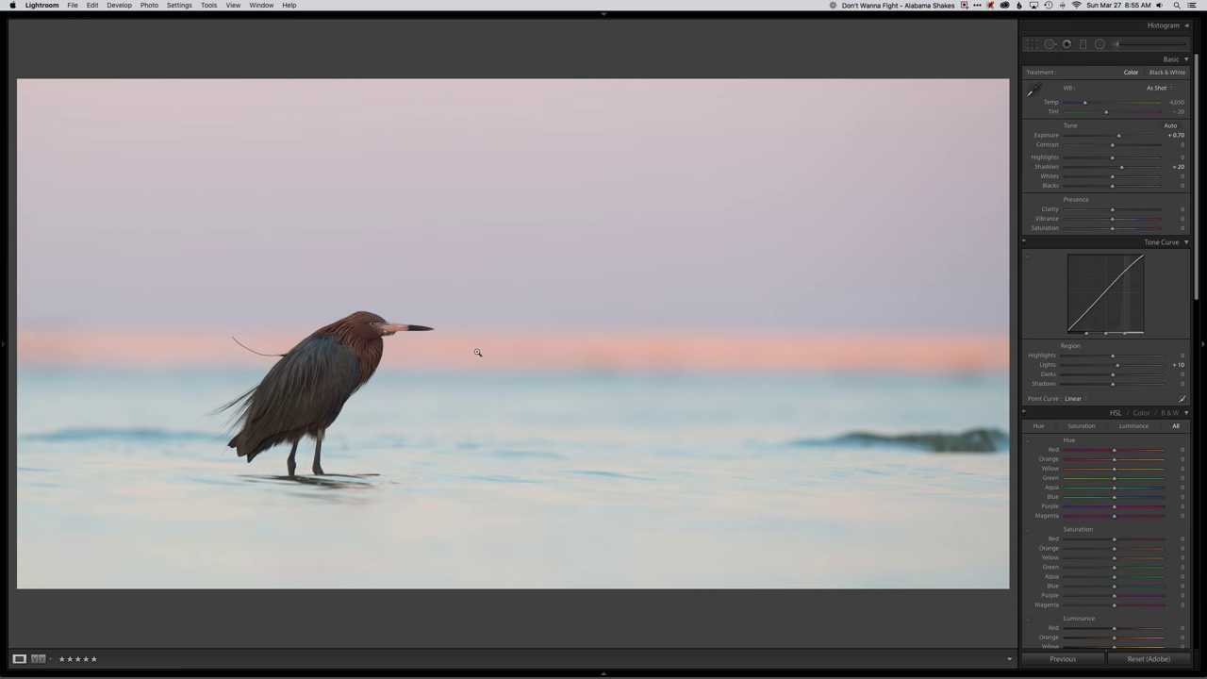
{"action": "key", "text": "shift+equal"}
{"action": "key", "text": "shift+equal"}
{"action": "key", "text": "period"}
{"action": "key", "text": "period"}
{"action": "key", "text": "shift+minus"}
{"action": "key", "text": "shift+minus"}
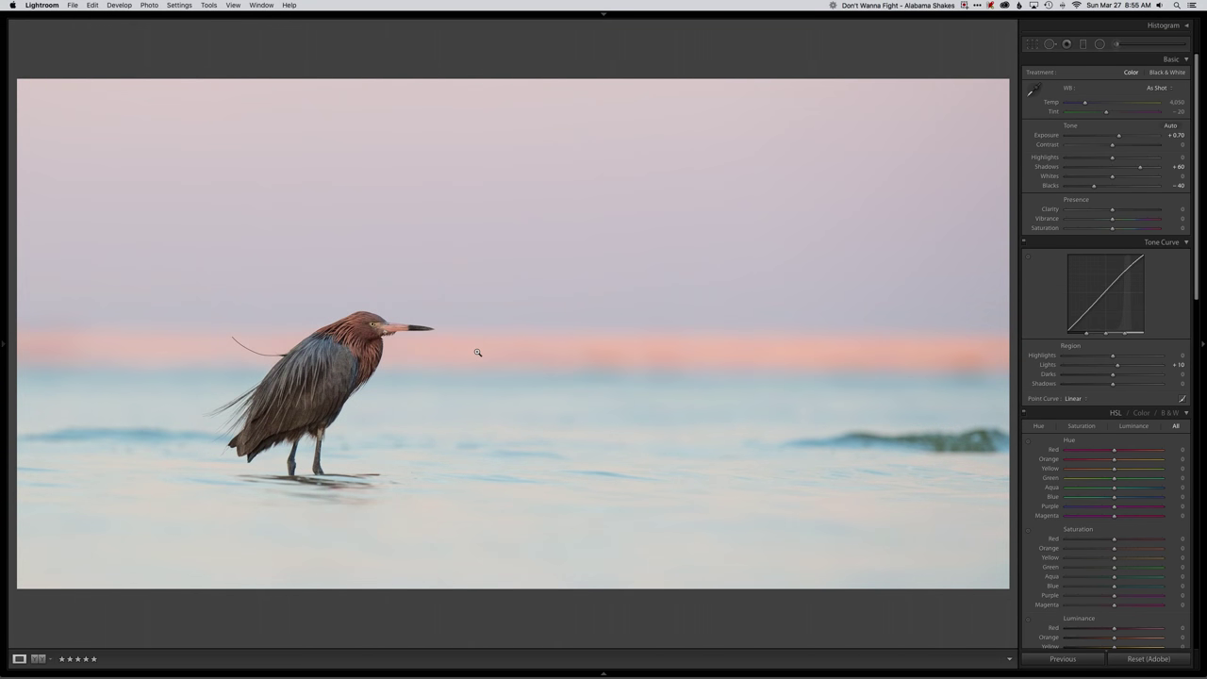
{"action": "key", "text": "comma"}
{"action": "key", "text": "shift+minus"}
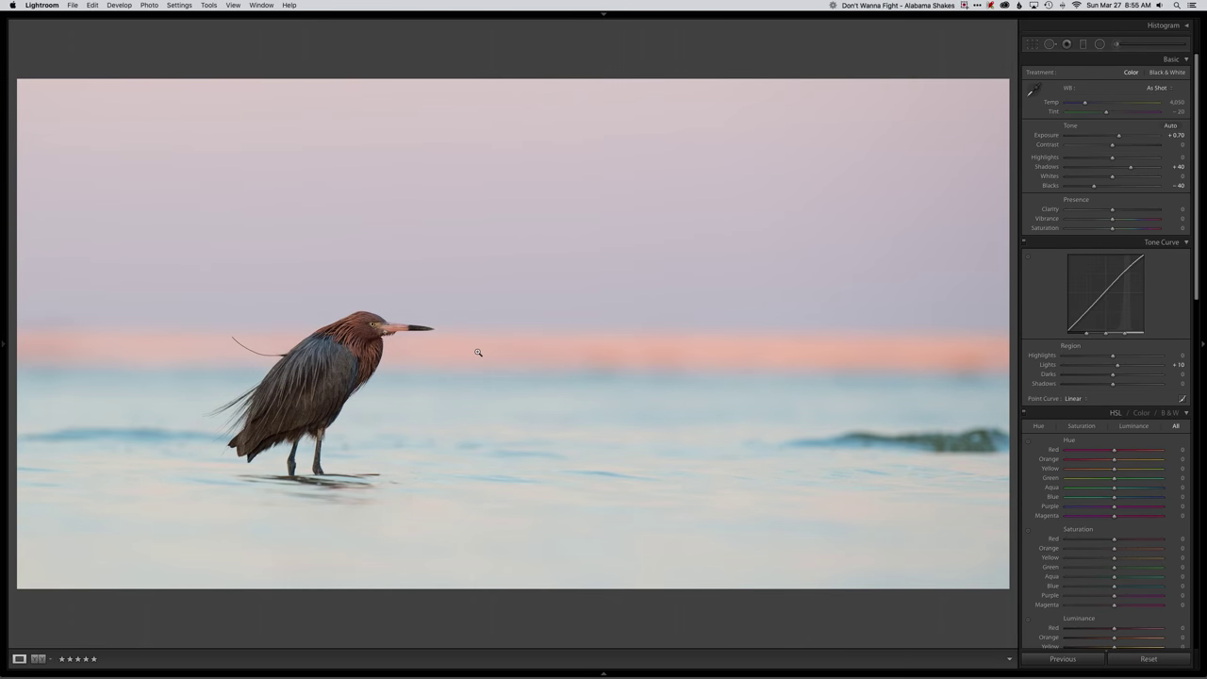
{"action": "key", "text": "alt"}
{"action": "key", "text": "alt"}
{"action": "double_click", "coordinate": [1116, 229]}
- Add a graduated filter from the upper sky down to the horizon with Tint 27 and a slight saturation boost
{"action": "key", "text": "m"}
{"action": "left_click_drag", "start_coordinate": [499, 172], "coordinate": [502, 318]}
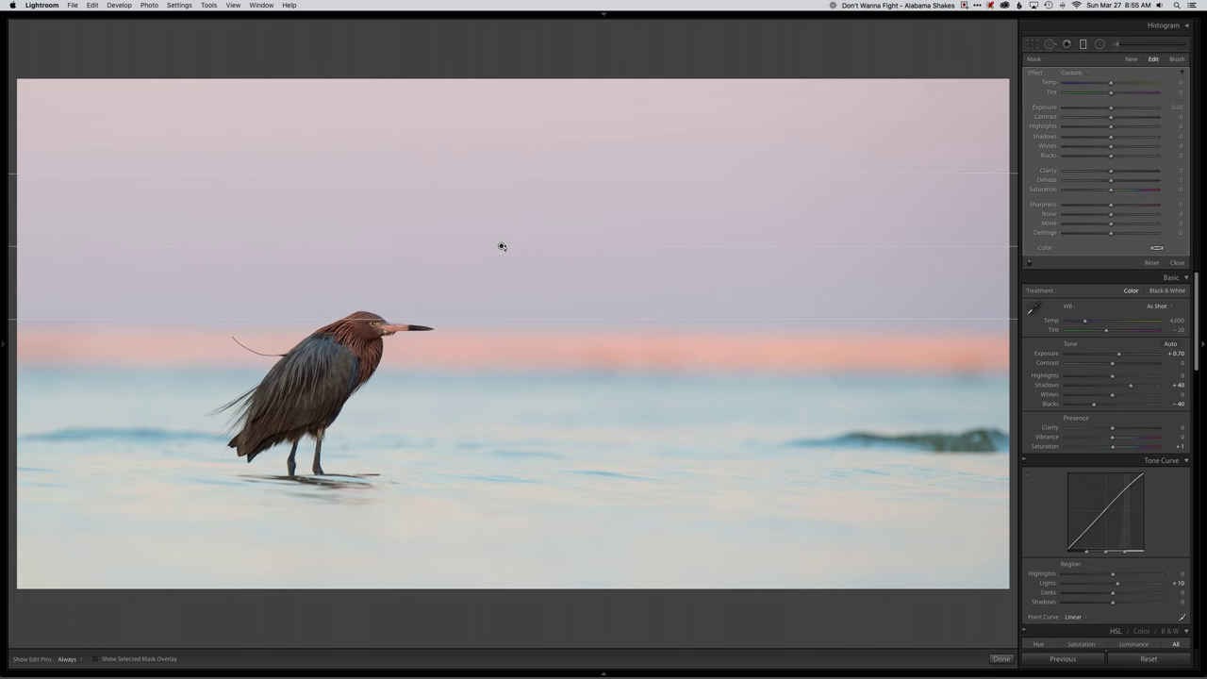
{"action": "left_click_drag", "start_coordinate": [499, 247], "coordinate": [501, 280]}
{"action": "left_click_drag", "start_coordinate": [1111, 84], "coordinate": [1123, 94]}
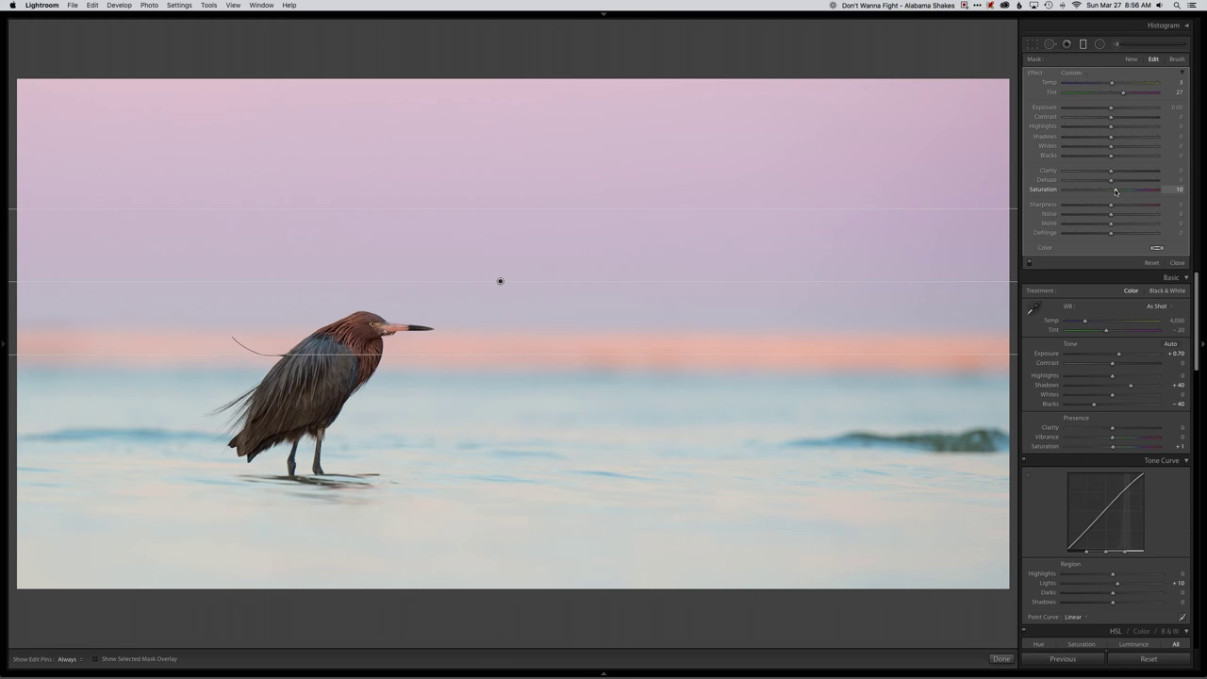
{"action": "left_click_drag", "start_coordinate": [1116, 191], "coordinate": [1113, 191]}
- Add a second graduated filter rising from the water to the horizon to cool the foreground, and close the filter tool
{"action": "key", "text": "m"}
{"action": "key", "text": "m"}
{"action": "left_click_drag", "start_coordinate": [475, 464], "coordinate": [475, 354]}
{"action": "key", "text": "m"}
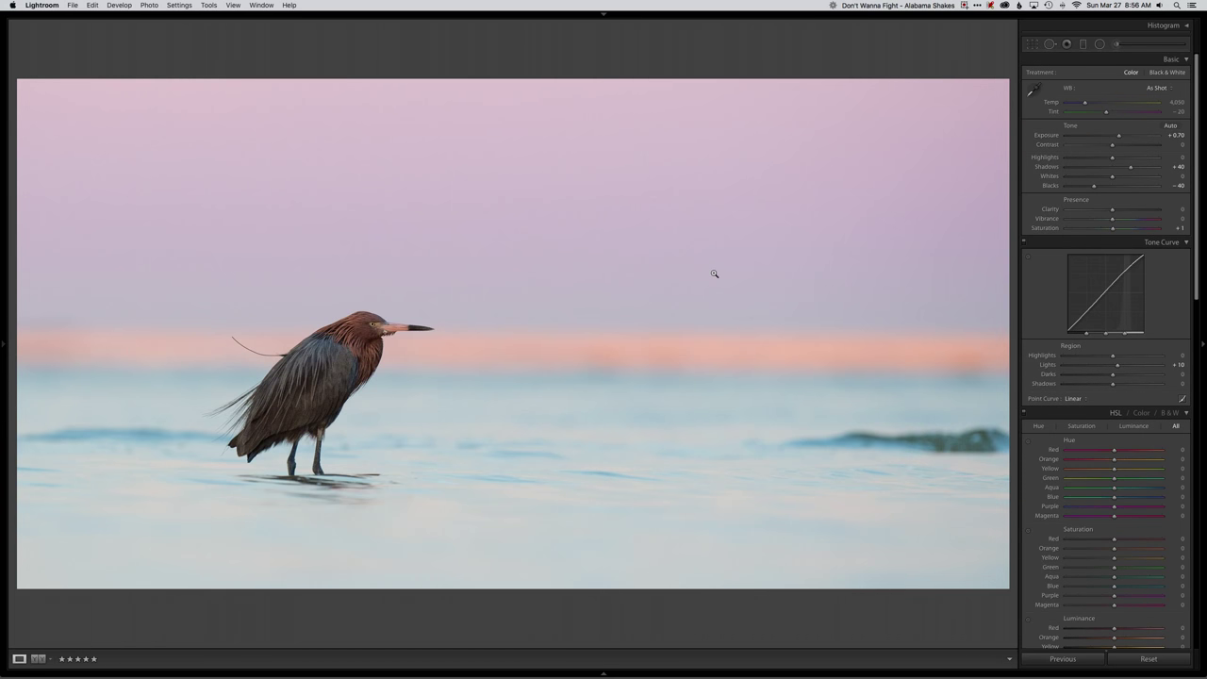
- Switch to the photo in Photoshop, add a layer named Retouch, and show the image full screen at 100% without panels
{"action": "key", "text": "super+Tab"}
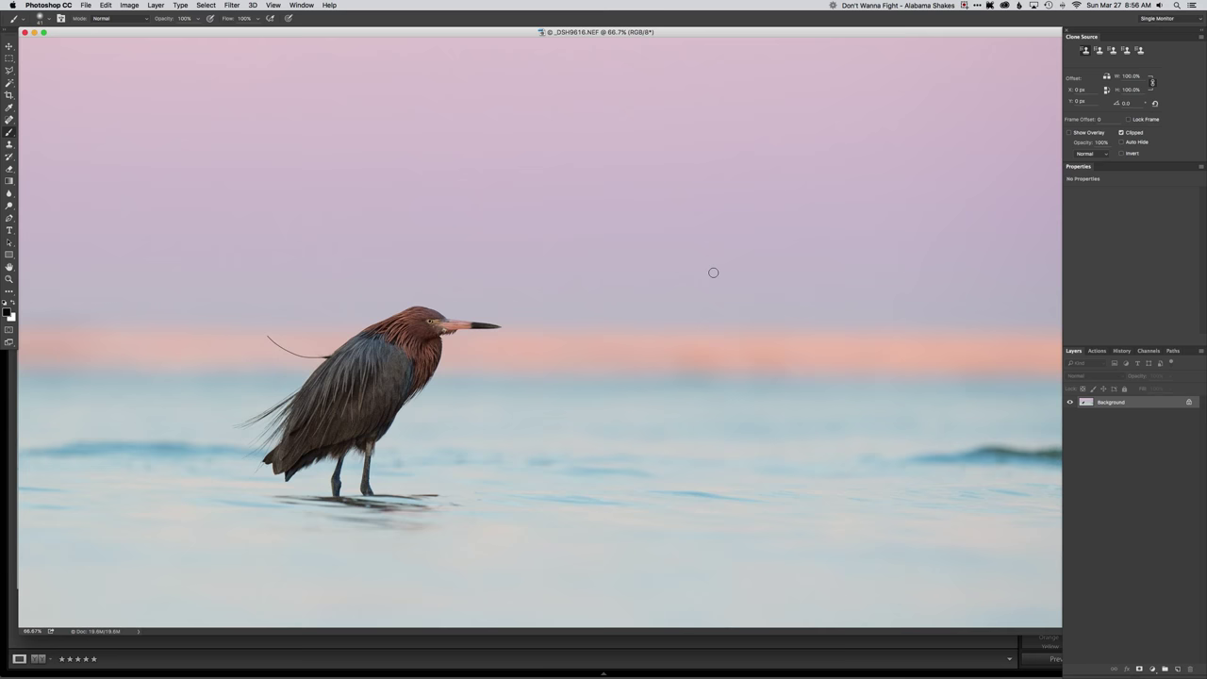
{"action": "key", "text": "f"}
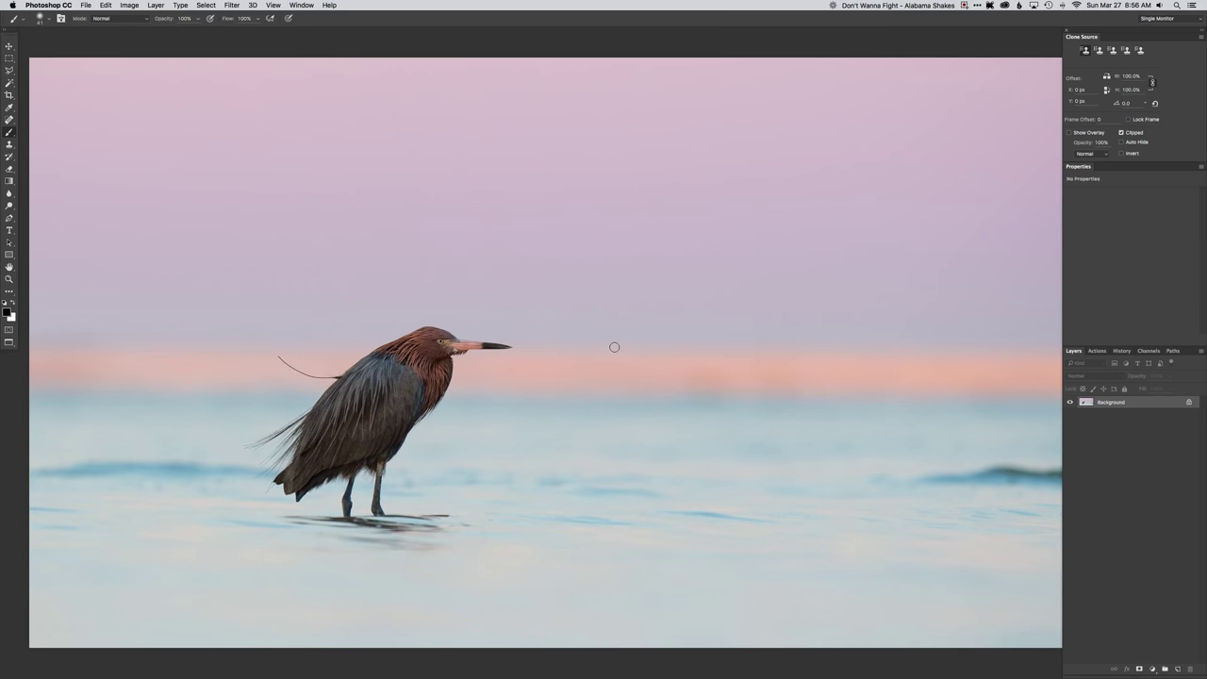
{"action": "key", "text": "super+1"}
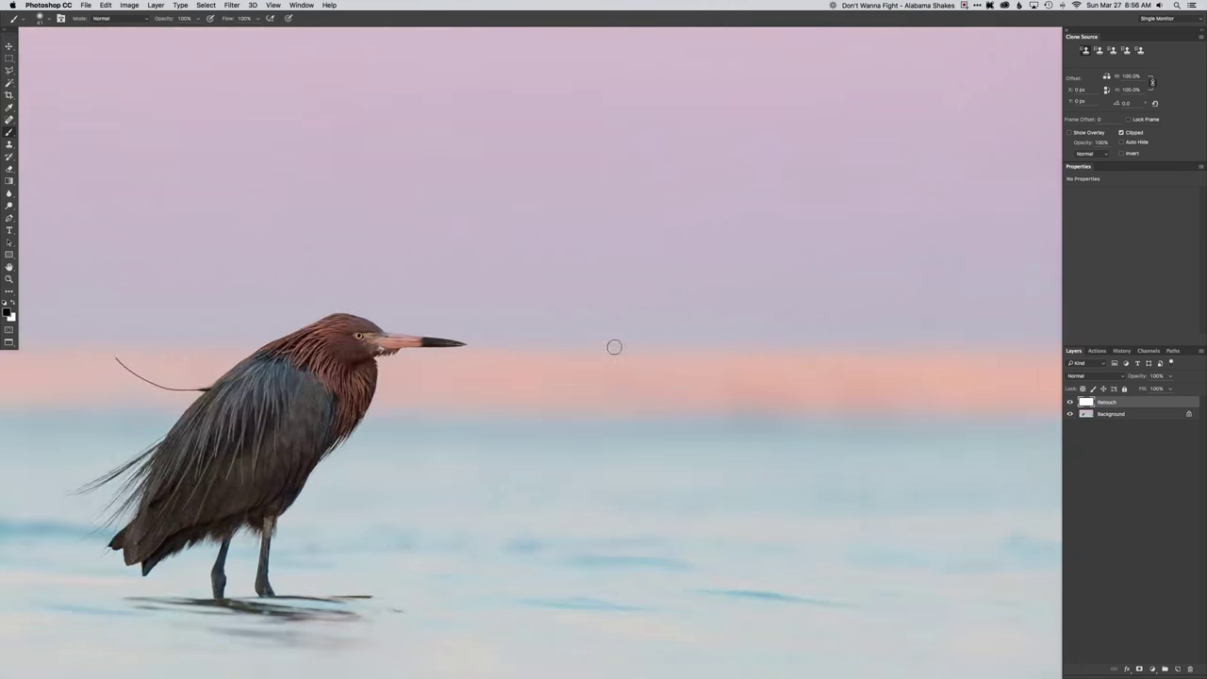
{"action": "key", "text": "Tab"}
- Inspect the sky, the horizon, the water and the area around the bird at close range for spots and distractions
{"action": "left_click_drag", "start_coordinate": [438, 284], "coordinate": [485, 312]}
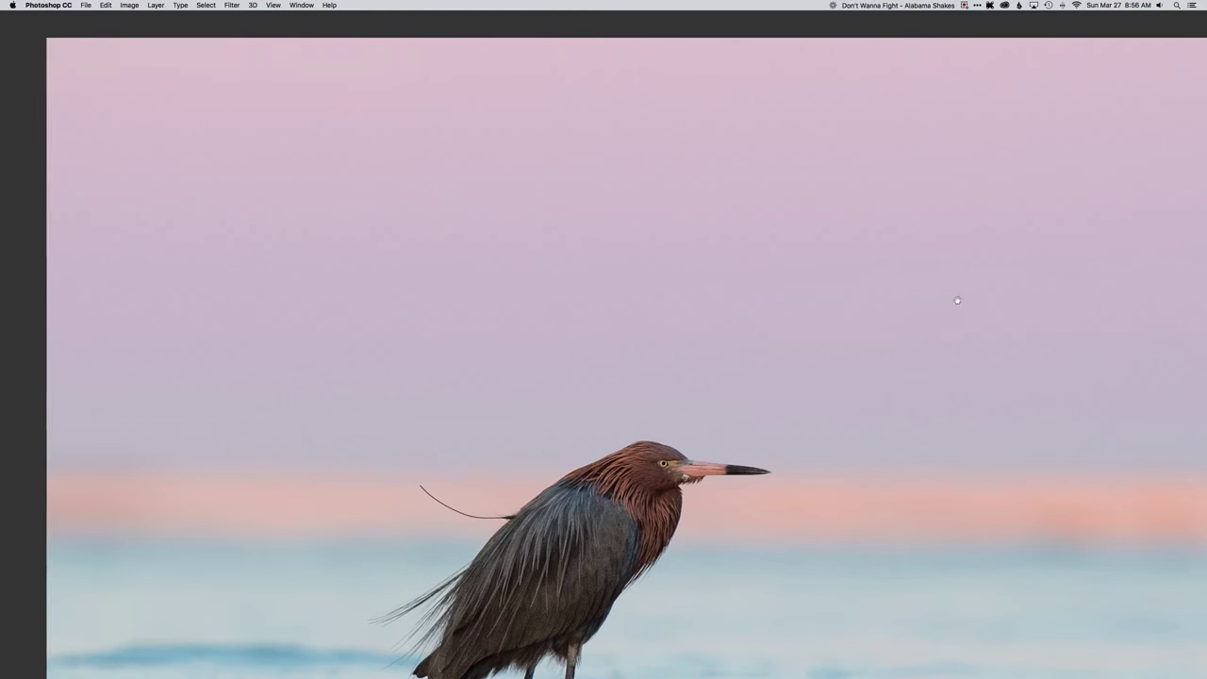
{"action": "left_click_drag", "start_coordinate": [886, 308], "coordinate": [645, 308]}
{"action": "scroll", "coordinate": [645, 308], "scroll_direction": "right", "scroll_amount": 10}
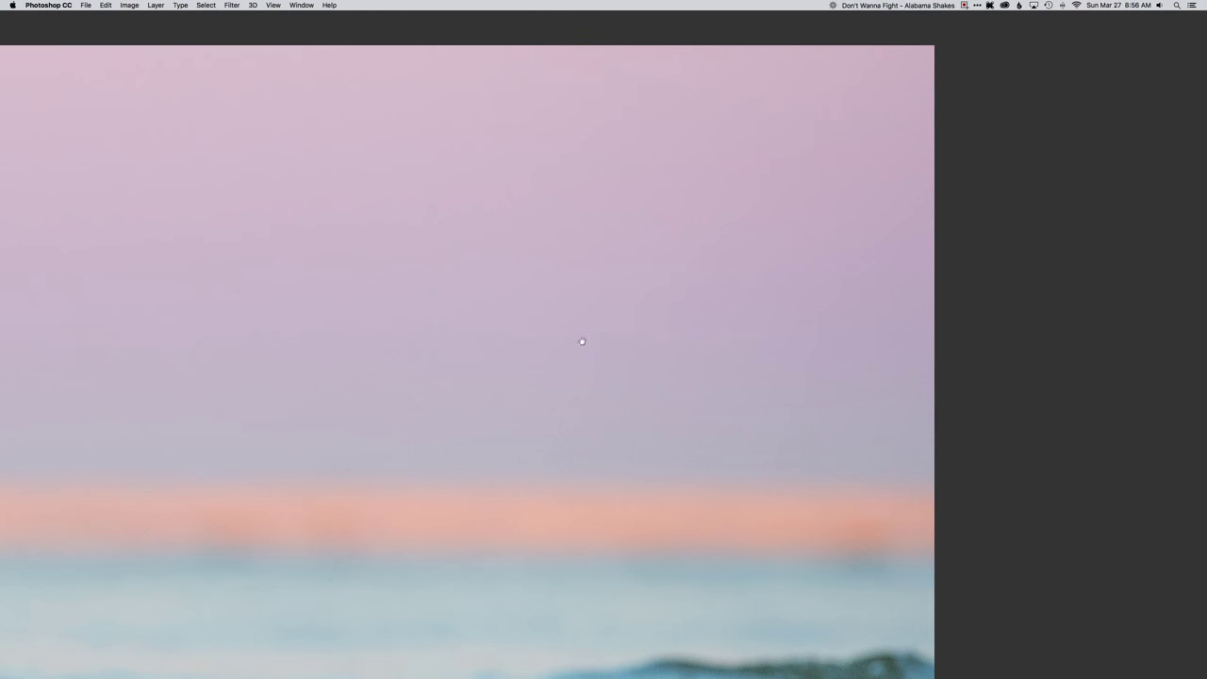
{"action": "scroll", "coordinate": [742, 512], "scroll_direction": "down", "scroll_amount": 10}
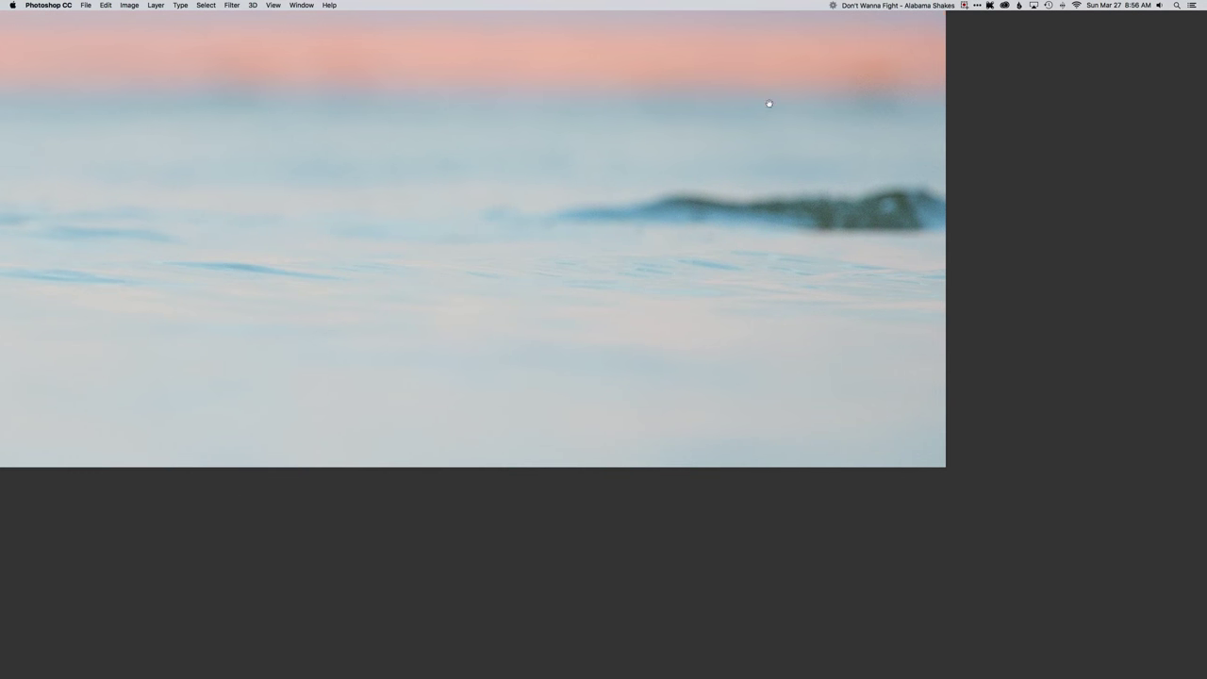
{"action": "scroll", "coordinate": [312, 249], "scroll_direction": "left", "scroll_amount": 10}
{"action": "scroll", "coordinate": [312, 249], "scroll_direction": "up", "scroll_amount": 5}
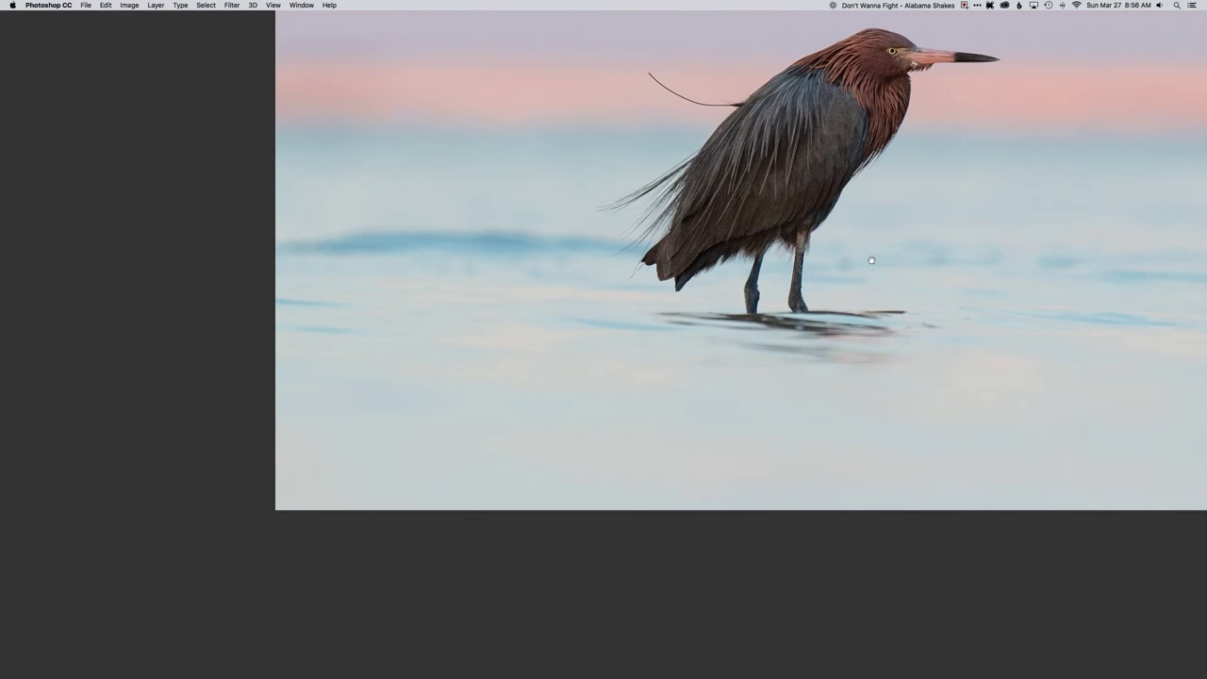
{"action": "left_click_drag", "start_coordinate": [651, 306], "coordinate": [650, 310]}
{"action": "left_click_drag", "start_coordinate": [572, 310], "coordinate": [566, 309]}
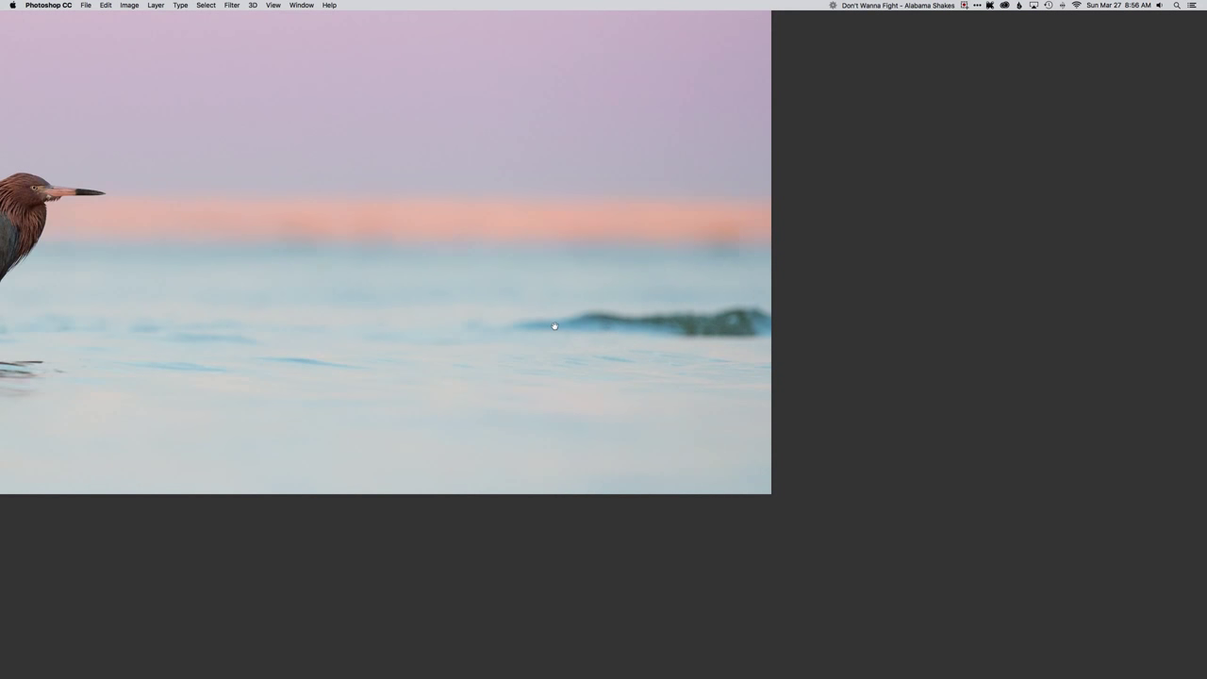
{"action": "left_click_drag", "start_coordinate": [552, 323], "coordinate": [687, 333]}
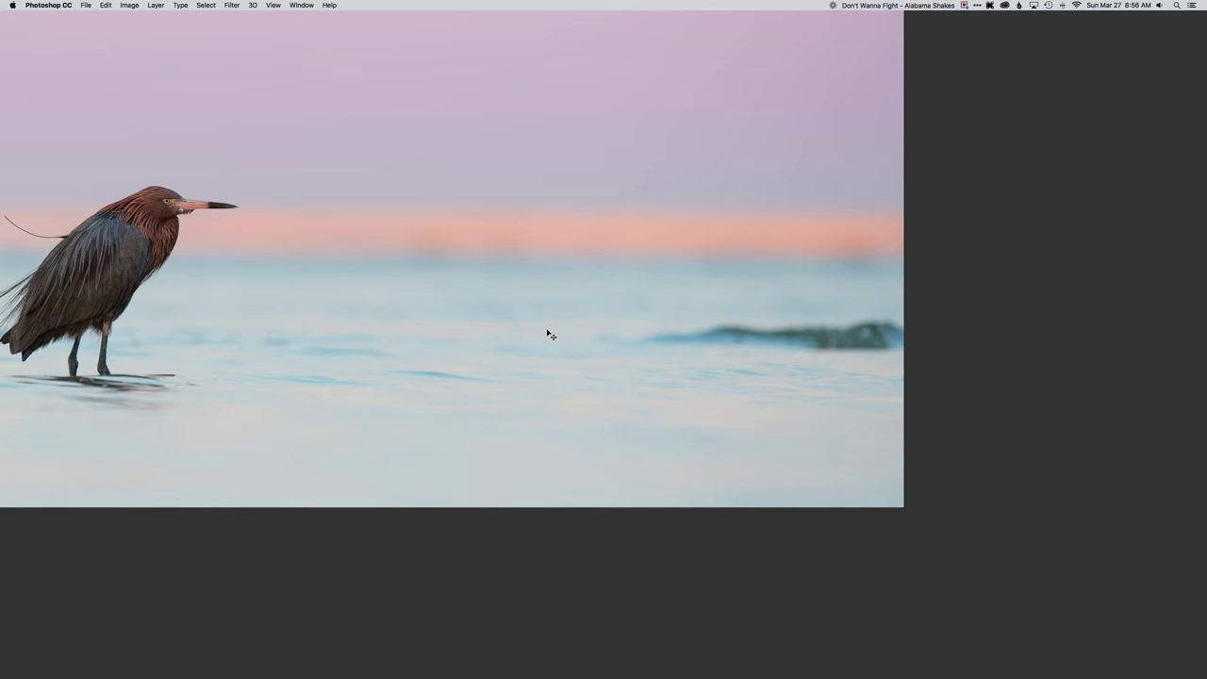
{"action": "key", "text": "super+0"}
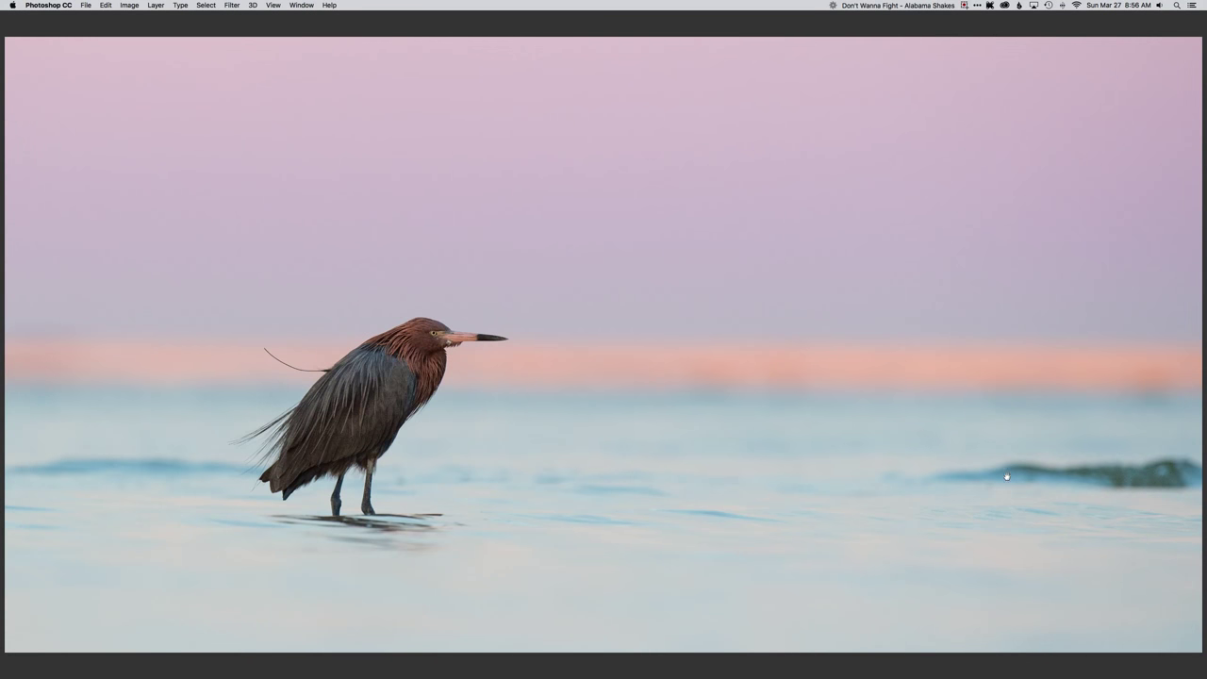
- Clone out the dark wave on the right side of the water and soften the wave behind the bird
{"action": "left_click_drag", "start_coordinate": [869, 474], "coordinate": [586, 356]}
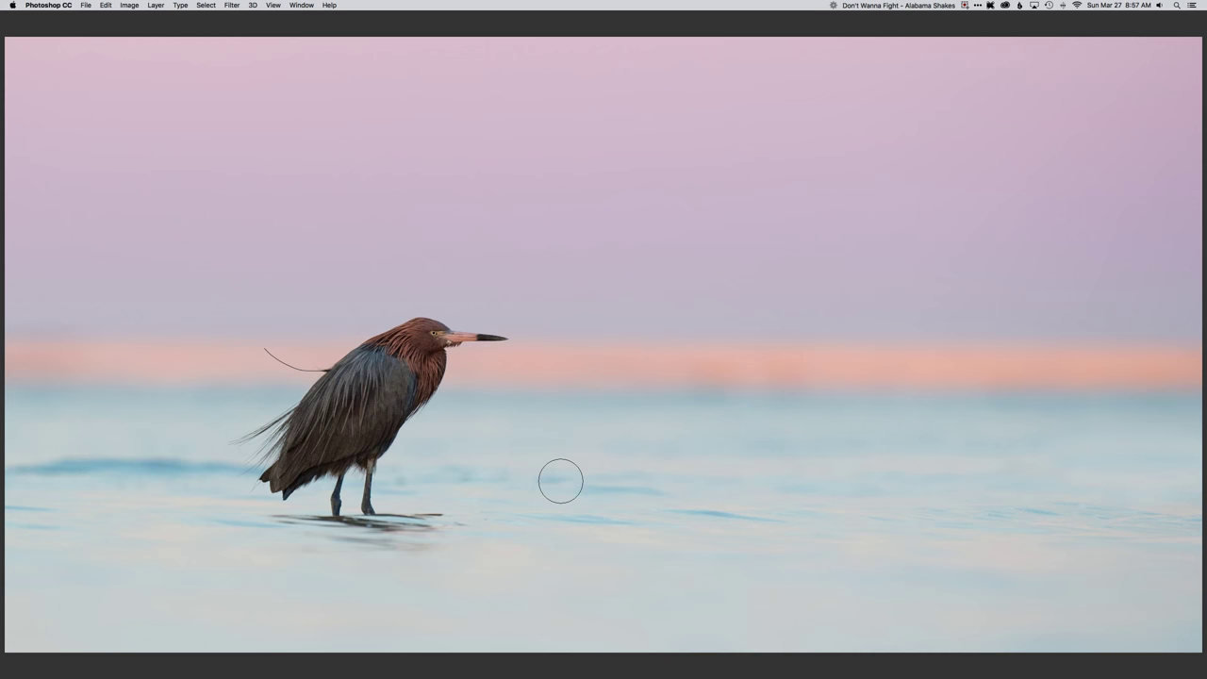
{"action": "left_click_drag", "start_coordinate": [640, 449], "coordinate": [783, 432]}
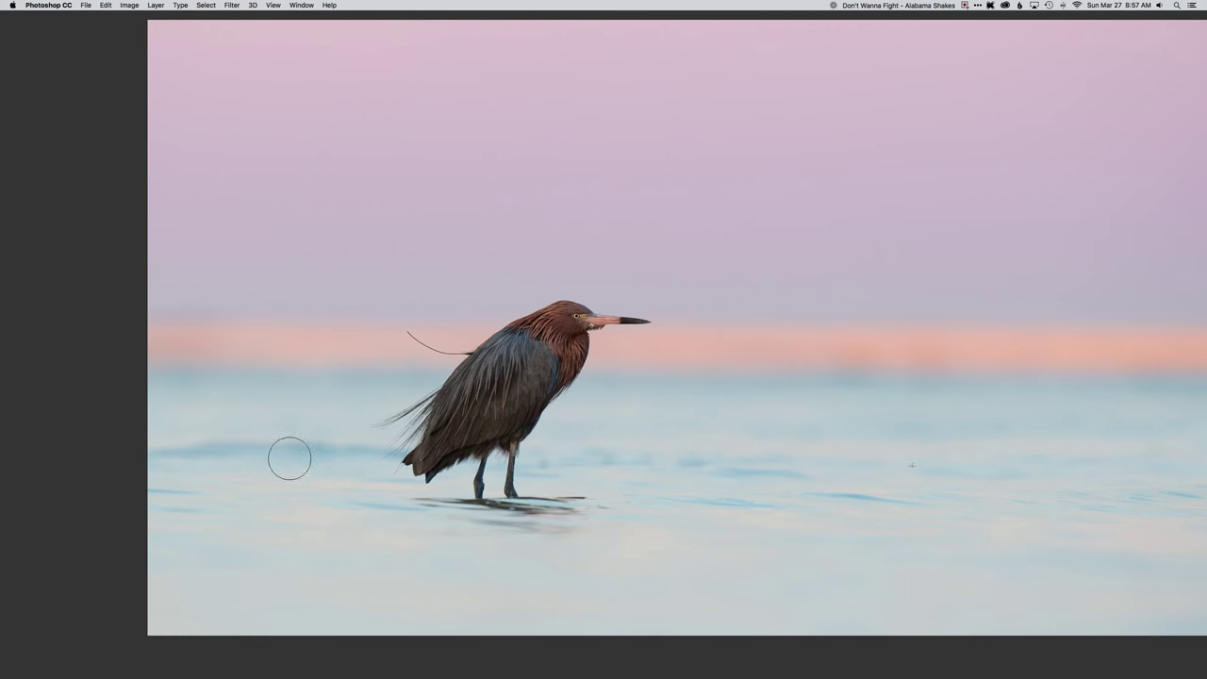
{"action": "mouse_move", "coordinate": [861, 423]}
{"action": "left_mouse_down"}
{"action": "mouse_move", "coordinate": [767, 424]}
{"action": "mouse_move", "coordinate": [716, 389]}
{"action": "left_mouse_up"}
- Add a Curves adjustment layer and shape a contrast curve with lifted highlights and a slightly lowered shadow point
{"action": "key", "text": "super+shift+n"}
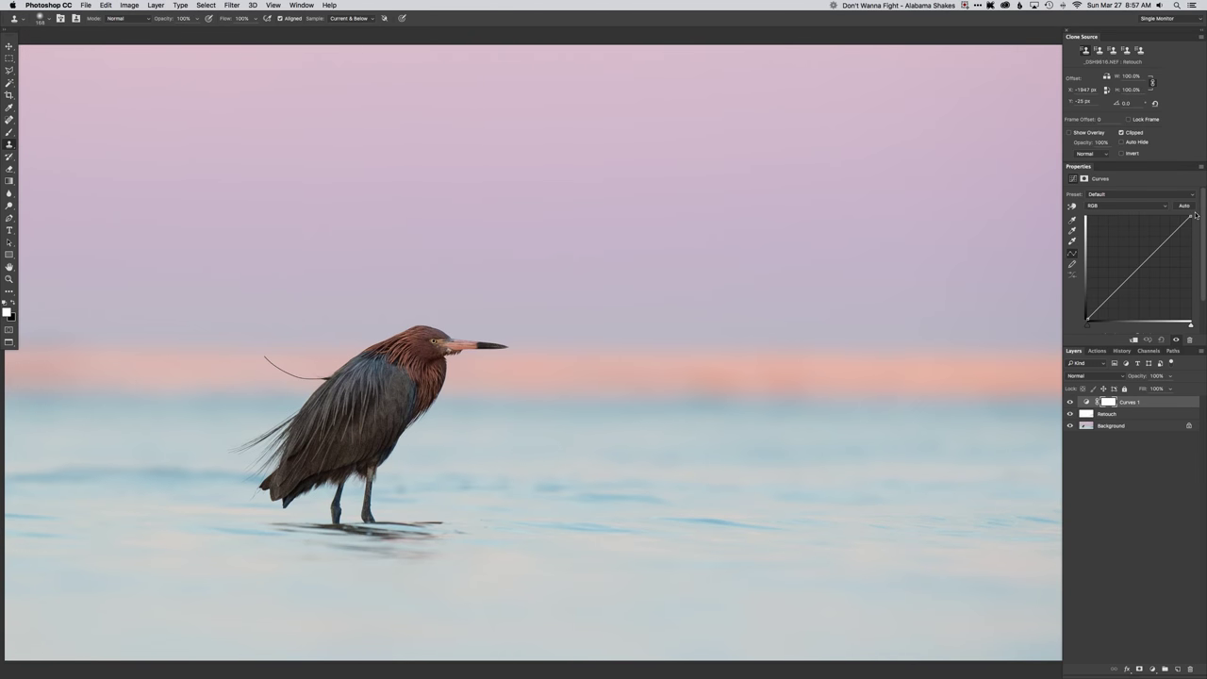
{"action": "left_click", "coordinate": [1167, 235]}
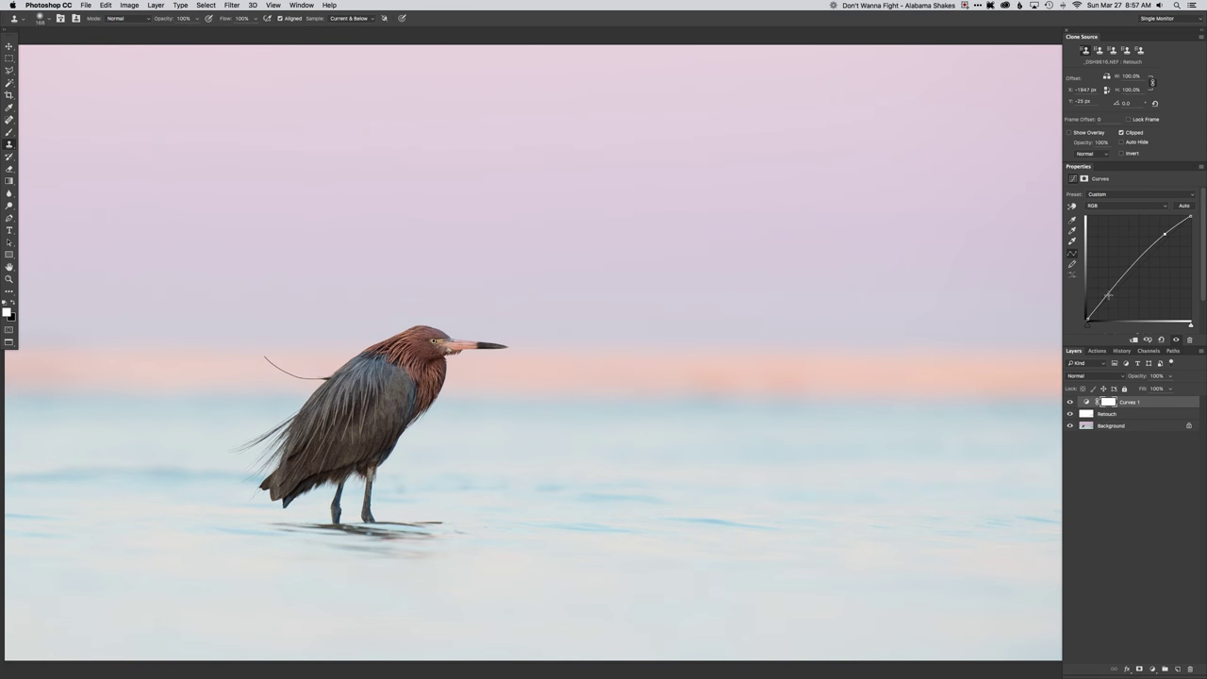
{"action": "left_click", "coordinate": [1107, 296]}
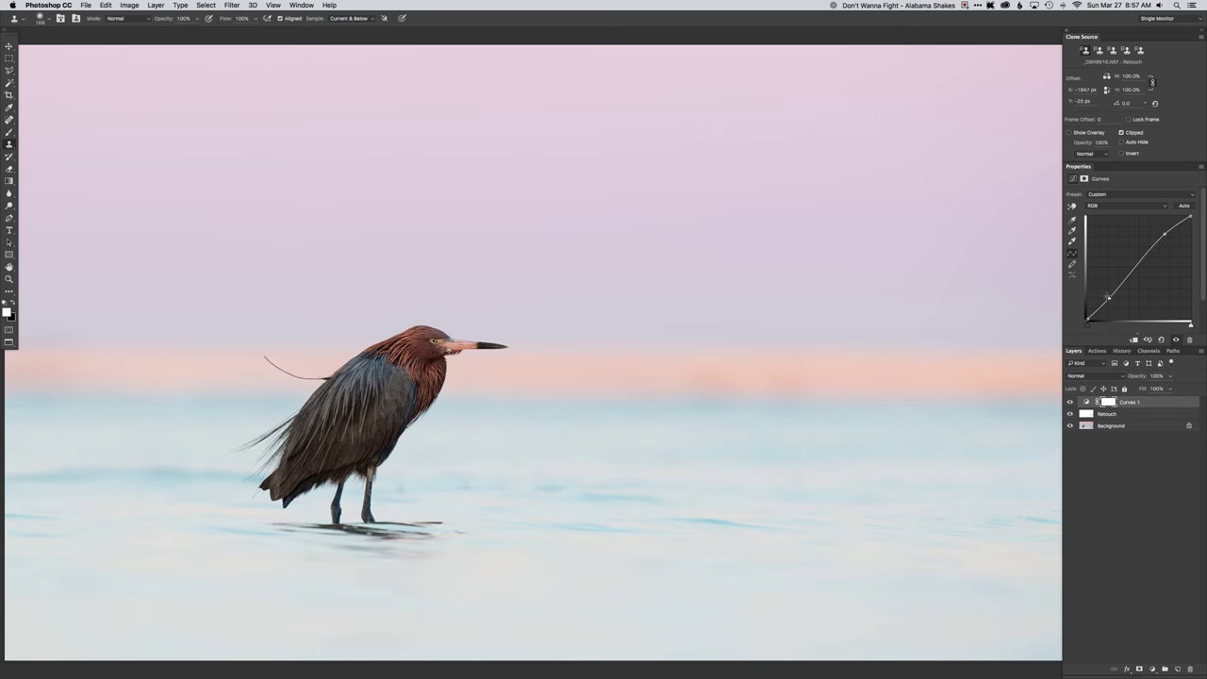
- Invert the Curves layer mask to black and paint the adjustment back in white over the bird's head and neck
{"action": "key", "text": "super+i"}
{"action": "key", "text": "b"}
{"action": "right_click", "coordinate": [503, 337]}
{"action": "left_click", "coordinate": [519, 407]}
{"action": "mouse_move", "coordinate": [444, 364]}
{"action": "left_mouse_down"}
{"action": "mouse_move", "coordinate": [472, 345]}
{"action": "mouse_move", "coordinate": [425, 351]}
{"action": "left_mouse_up"}
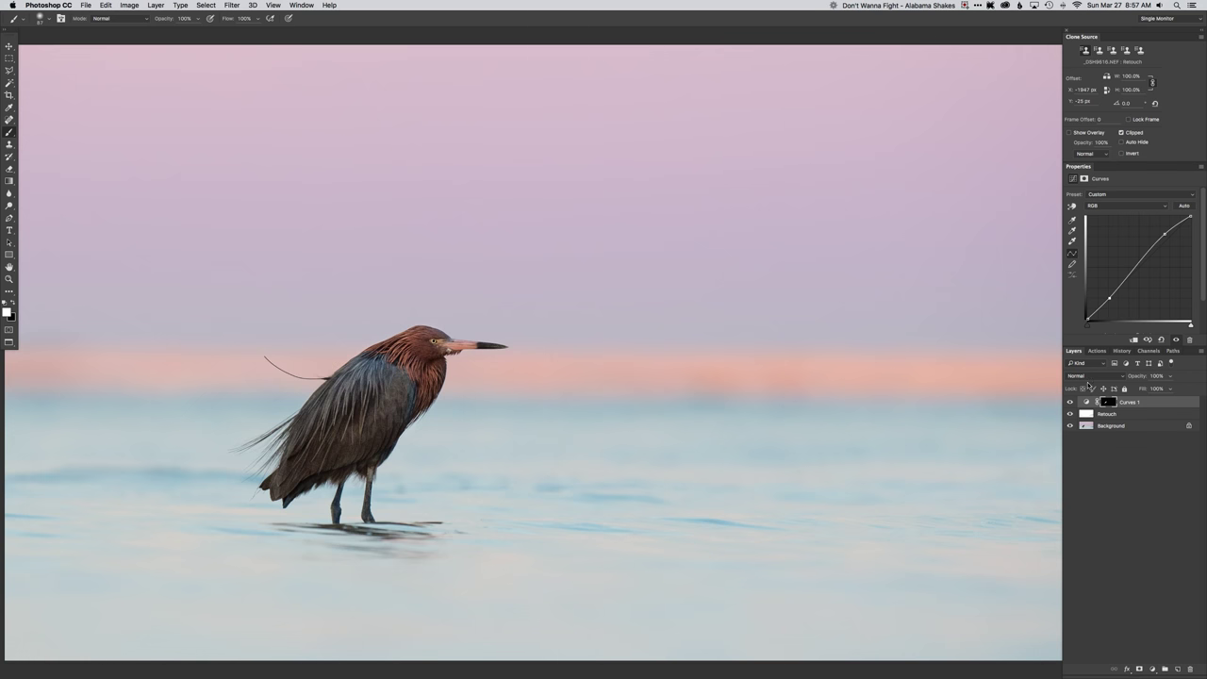
- Compare the bird with and without the first Curves adjustment by toggling the layer's visibility twice
{"action": "left_click", "coordinate": [1071, 404]}
{"action": "left_click", "coordinate": [1070, 404]}
{"action": "left_click", "coordinate": [1071, 402]}
{"action": "left_click", "coordinate": [1071, 402]}
- Add a contrast Curves layer above Curves 1, invert its mask to black and paint the effect in white over the sky and water
{"action": "scroll", "coordinate": [528, 385], "scroll_direction": "down", "scroll_amount": 4}
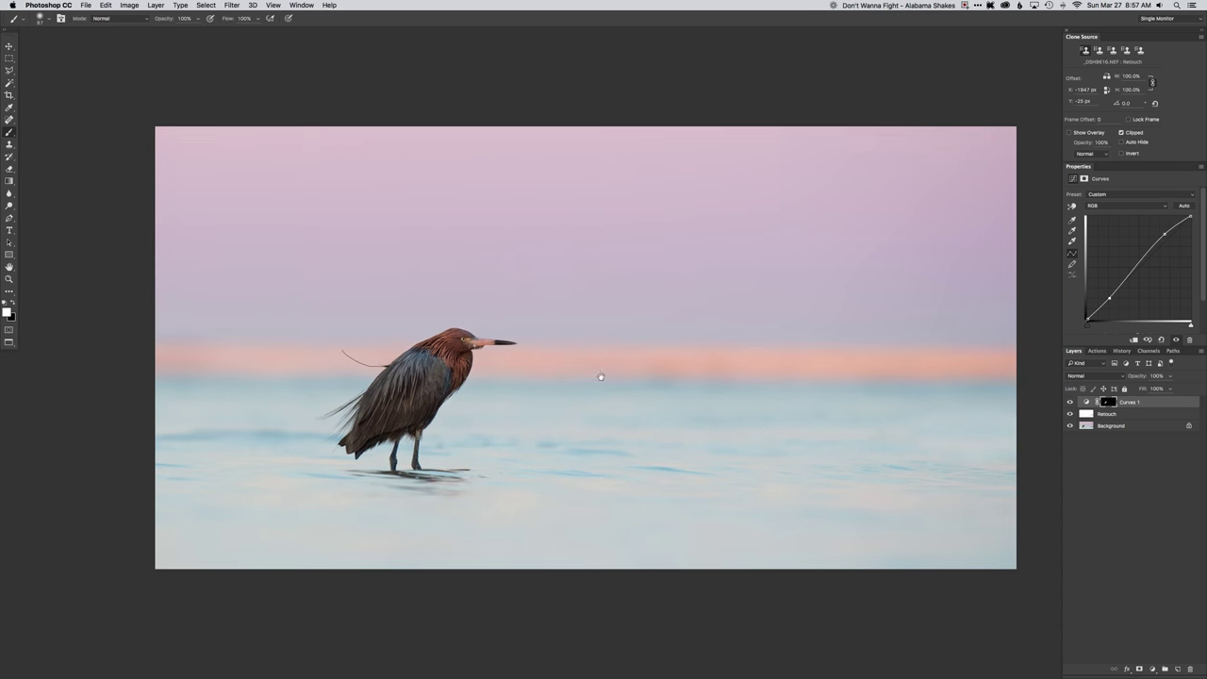
{"action": "key", "text": "F2"}
{"action": "key", "text": "super+i"}
{"action": "left_click_drag", "start_coordinate": [592, 354], "coordinate": [759, 322]}
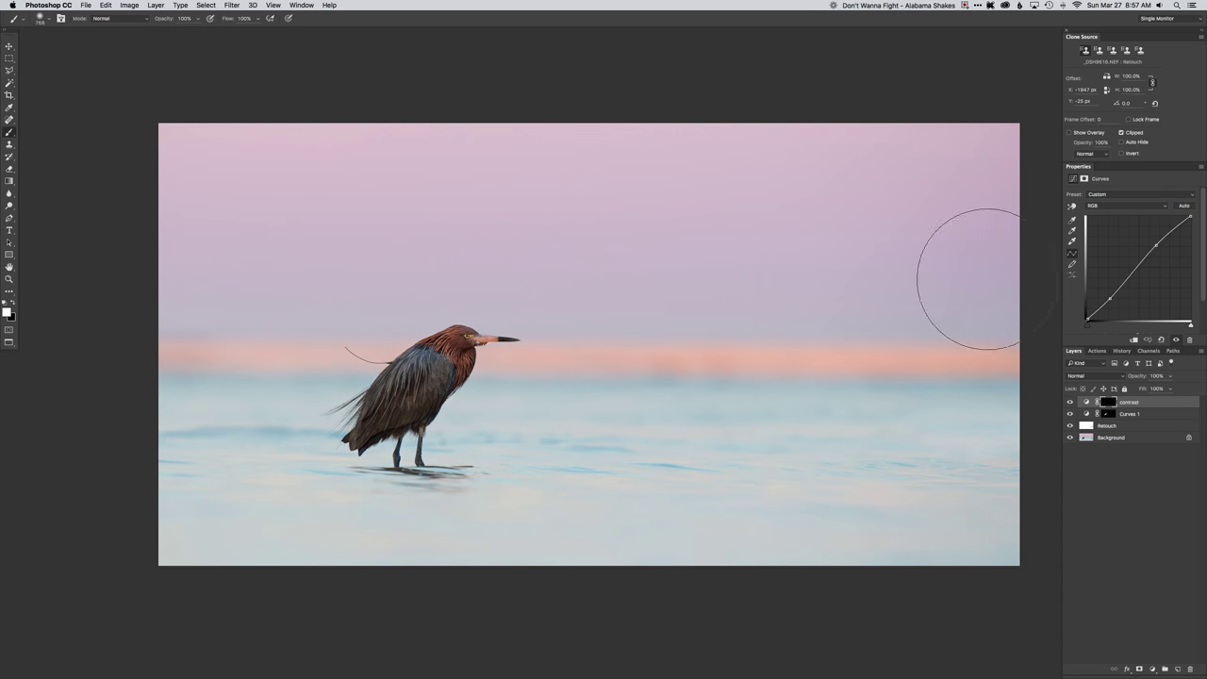
{"action": "mouse_move", "coordinate": [99, 257]}
{"action": "left_mouse_down"}
{"action": "mouse_move", "coordinate": [828, 229]}
{"action": "mouse_move", "coordinate": [123, 207]}
{"action": "left_mouse_up"}
{"action": "mouse_move", "coordinate": [297, 405]}
{"action": "left_mouse_down"}
{"action": "mouse_move", "coordinate": [939, 447]}
{"action": "mouse_move", "coordinate": [28, 548]}
{"action": "left_mouse_up"}
- Add another Curves layer, raise the Blue channel slightly and invert the layer mask to black
{"action": "key", "text": "super+shift+m"}
{"action": "key", "text": "Return"}
{"action": "key", "text": "alt+5"}
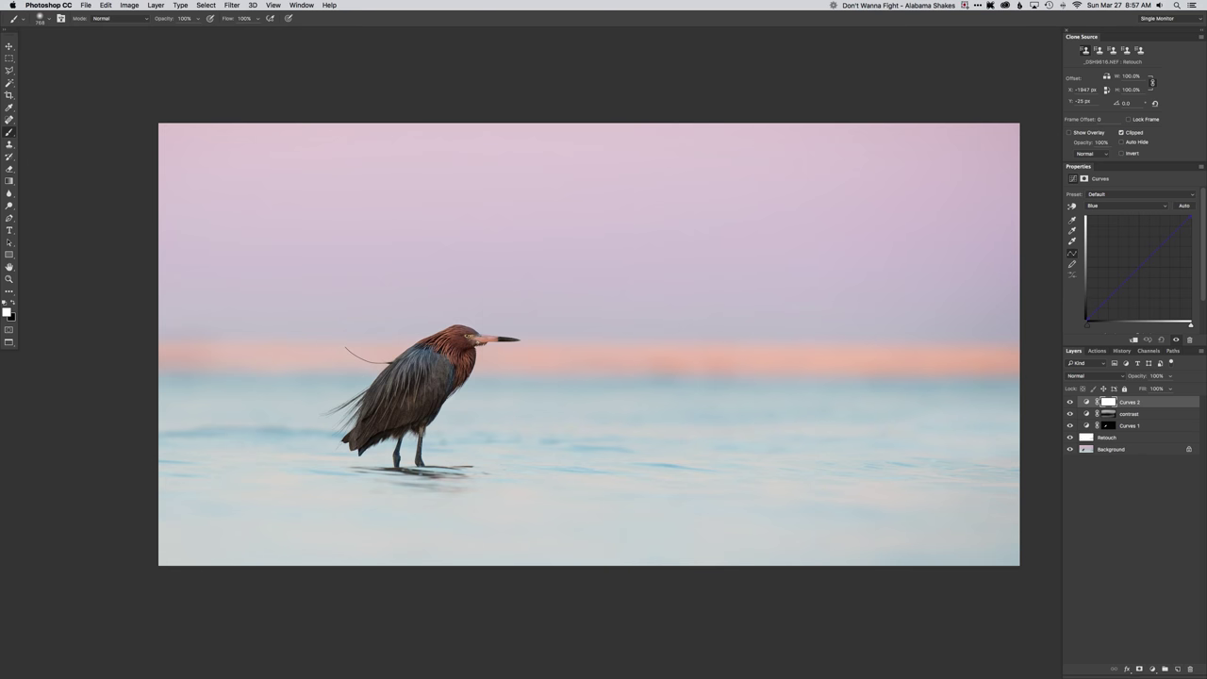
{"action": "left_click_drag", "start_coordinate": [1160, 244], "coordinate": [1161, 247]}
{"action": "key", "text": "super+i"}
- Paint the blue adjustment in white over the water and mask it off the bird's body in black
{"action": "mouse_move", "coordinate": [818, 432]}
{"action": "left_mouse_down"}
{"action": "mouse_move", "coordinate": [825, 425]}
{"action": "mouse_move", "coordinate": [719, 470]}
{"action": "left_mouse_up"}
{"action": "mouse_move", "coordinate": [122, 450]}
{"action": "left_mouse_down"}
{"action": "mouse_move", "coordinate": [89, 517]}
{"action": "mouse_move", "coordinate": [1036, 473]}
{"action": "mouse_move", "coordinate": [159, 458]}
{"action": "mouse_move", "coordinate": [982, 473]}
{"action": "left_mouse_up"}
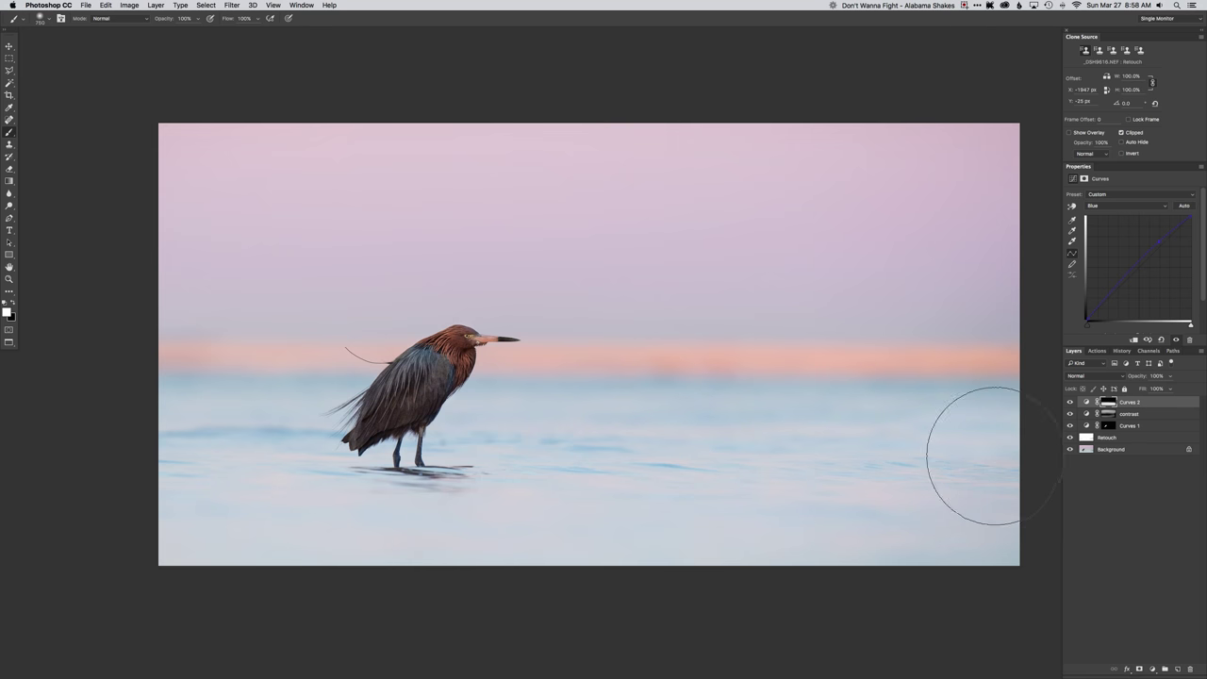
{"action": "mouse_move", "coordinate": [443, 436]}
{"action": "left_mouse_down"}
{"action": "mouse_move", "coordinate": [369, 445]}
{"action": "mouse_move", "coordinate": [352, 417]}
{"action": "mouse_move", "coordinate": [411, 411]}
{"action": "mouse_move", "coordinate": [380, 406]}
{"action": "mouse_move", "coordinate": [441, 365]}
{"action": "mouse_move", "coordinate": [405, 416]}
{"action": "left_mouse_up"}
{"action": "key", "text": "x"}
- Add a third Curves layer, lower the Green channel slightly at an upper midtone point and invert the mask to black
{"action": "key", "text": "super+m"}
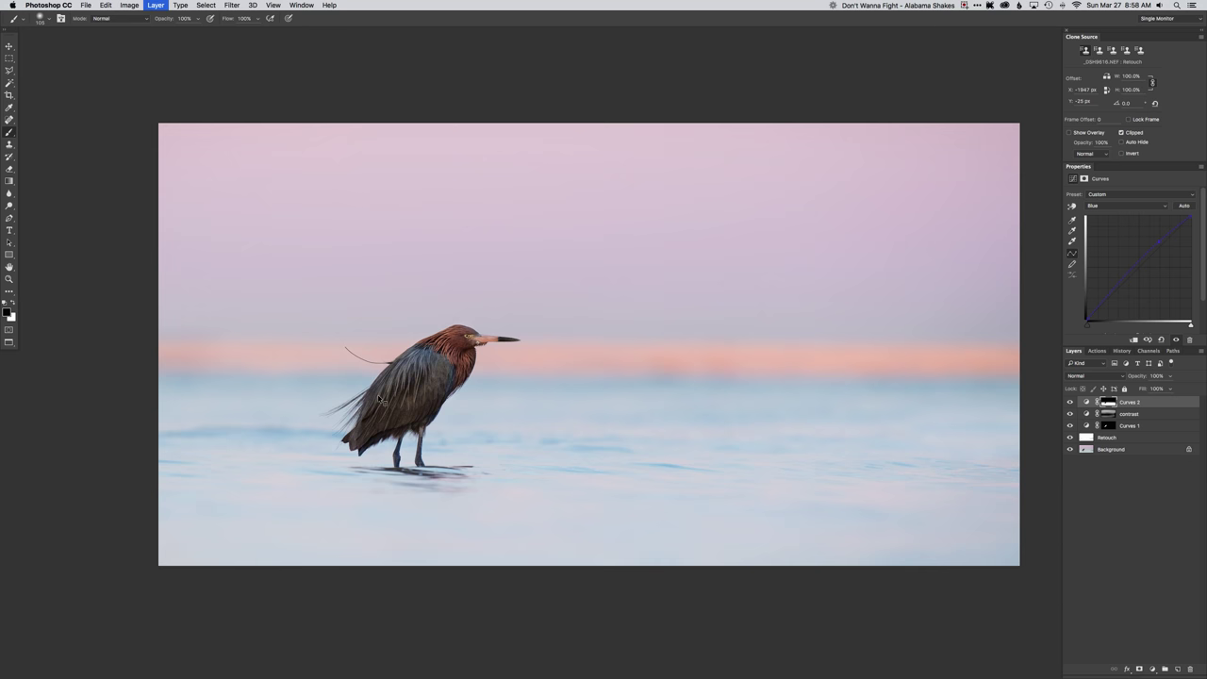
{"action": "key", "text": "Return"}
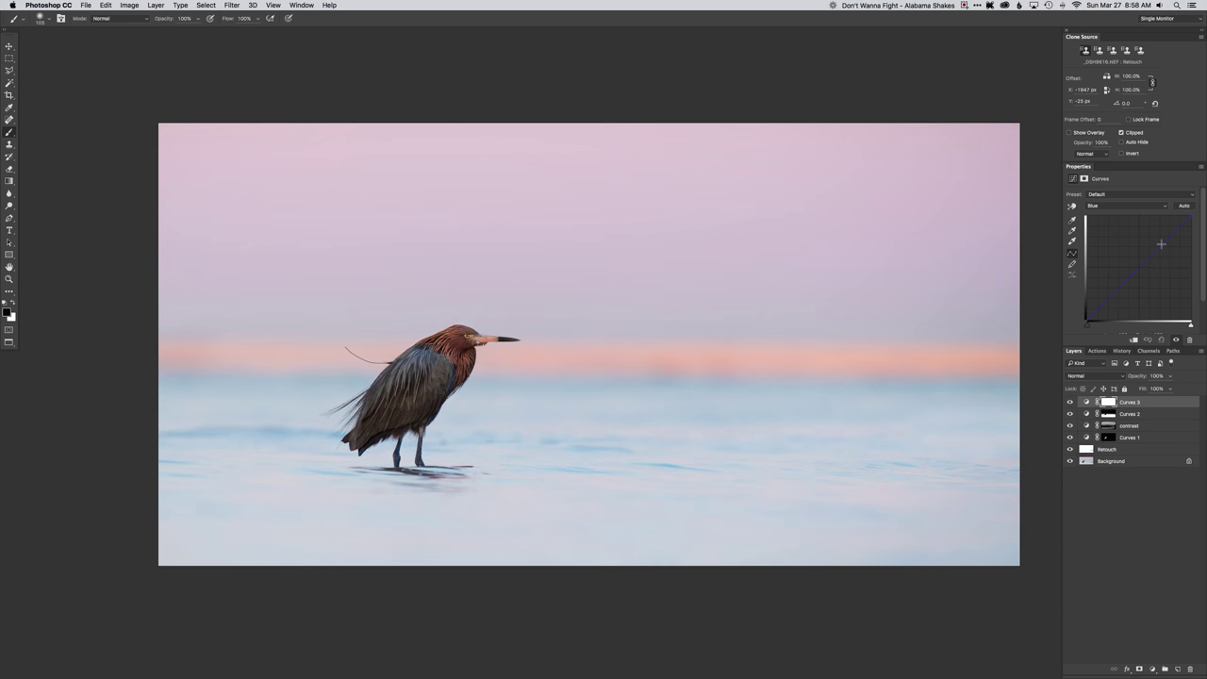
{"action": "key", "text": "alt+4"}
{"action": "left_click", "coordinate": [1157, 254]}
{"action": "key", "text": "Down"}
{"action": "key", "text": "Down"}
{"action": "key", "text": "super+i"}
- Paint the green-channel adjustment in white over the sky and mask it off the bird in black
{"action": "left_click_drag", "start_coordinate": [792, 280], "coordinate": [813, 279]}
{"action": "key", "text": "x"}
{"action": "left_click_drag", "start_coordinate": [853, 291], "coordinate": [891, 291]}
{"action": "left_click_drag", "start_coordinate": [557, 318], "coordinate": [493, 331]}
{"action": "key", "text": "x"}
{"action": "left_click_drag", "start_coordinate": [465, 345], "coordinate": [463, 342]}
{"action": "left_click_drag", "start_coordinate": [853, 436], "coordinate": [816, 430]}
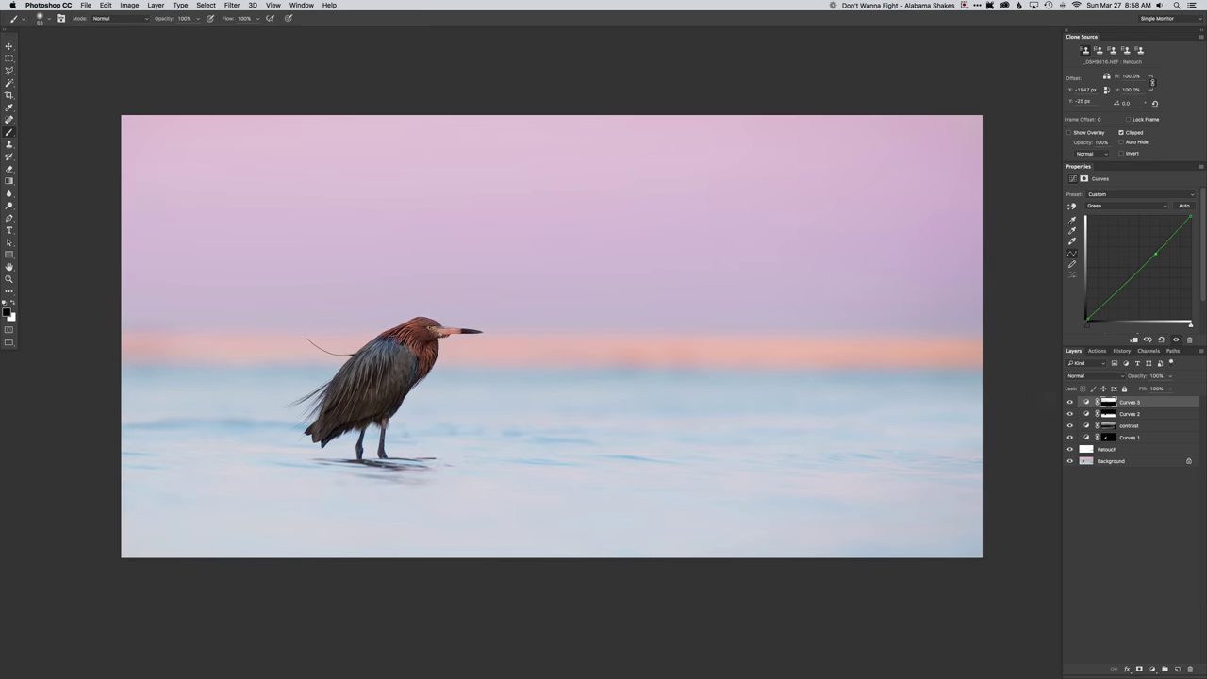
- Compare the original Background with the finished edit by hiding and showing all other layers twice
{"action": "left_click", "coordinate": [1071, 461], "text": "alt"}
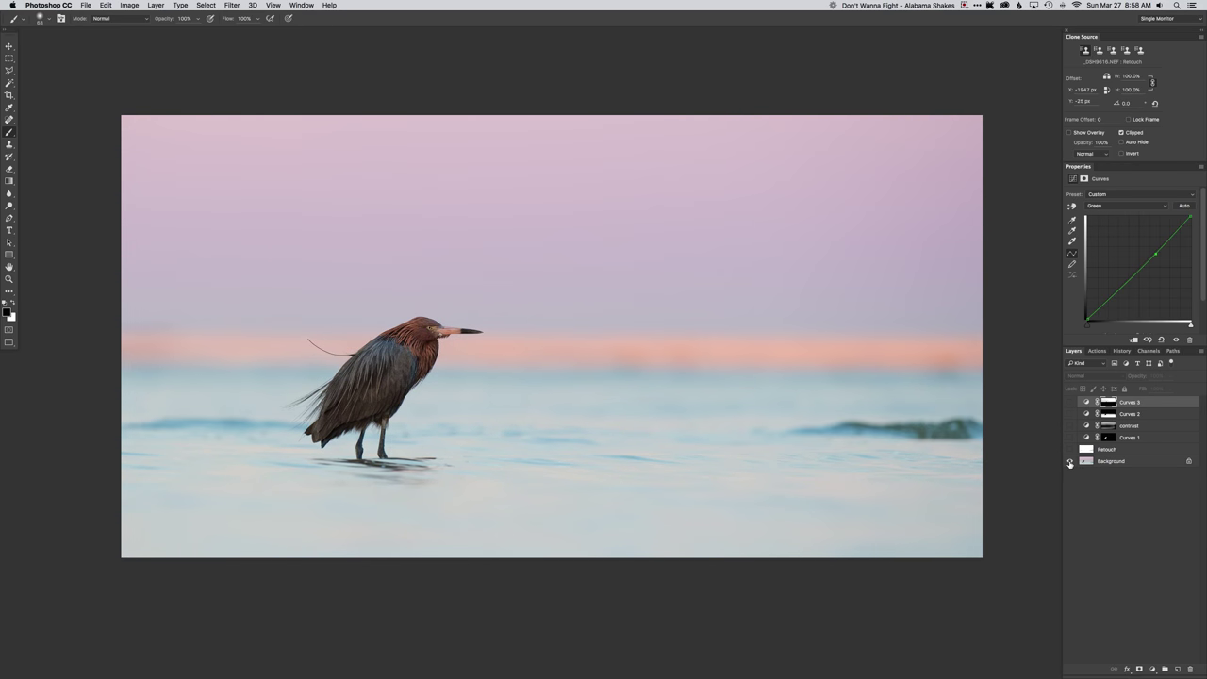
{"action": "left_click", "coordinate": [1071, 461], "text": "alt"}
{"action": "left_click", "coordinate": [1070, 462], "text": "alt"}
{"action": "left_click", "coordinate": [1069, 462], "text": "alt"}
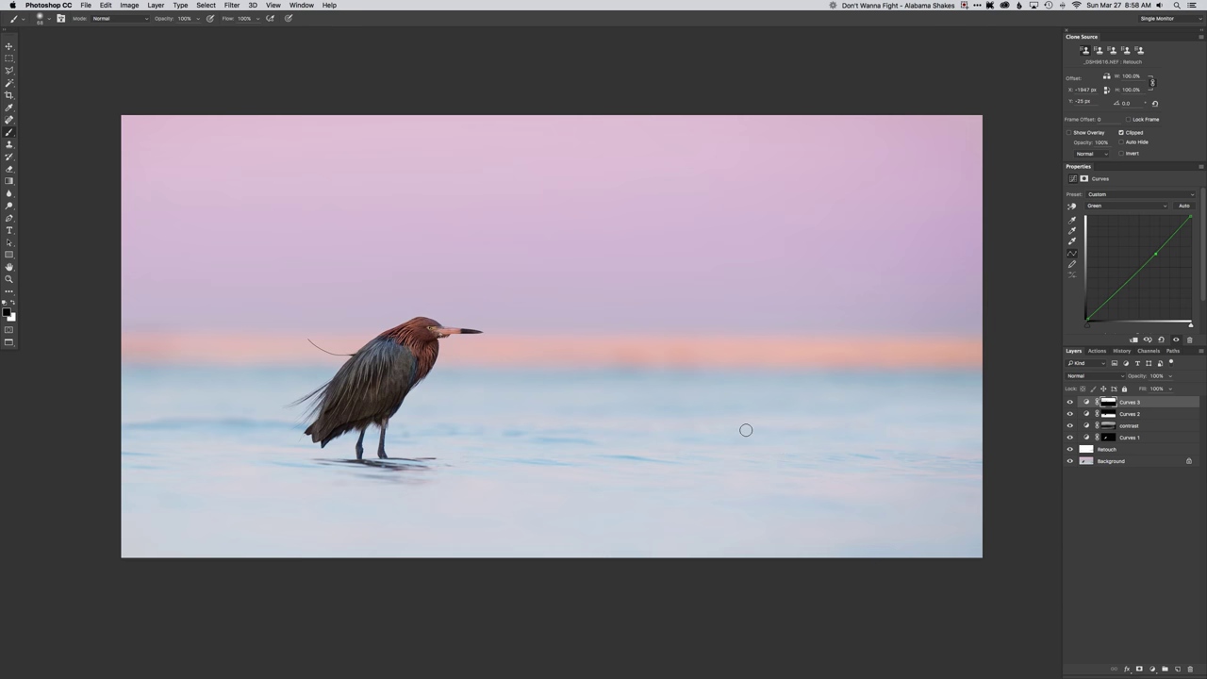
- Return to Lightroom with the edited image and open the edited photo in the Library's Loupe view
{"action": "key", "text": "super+shift+a"}
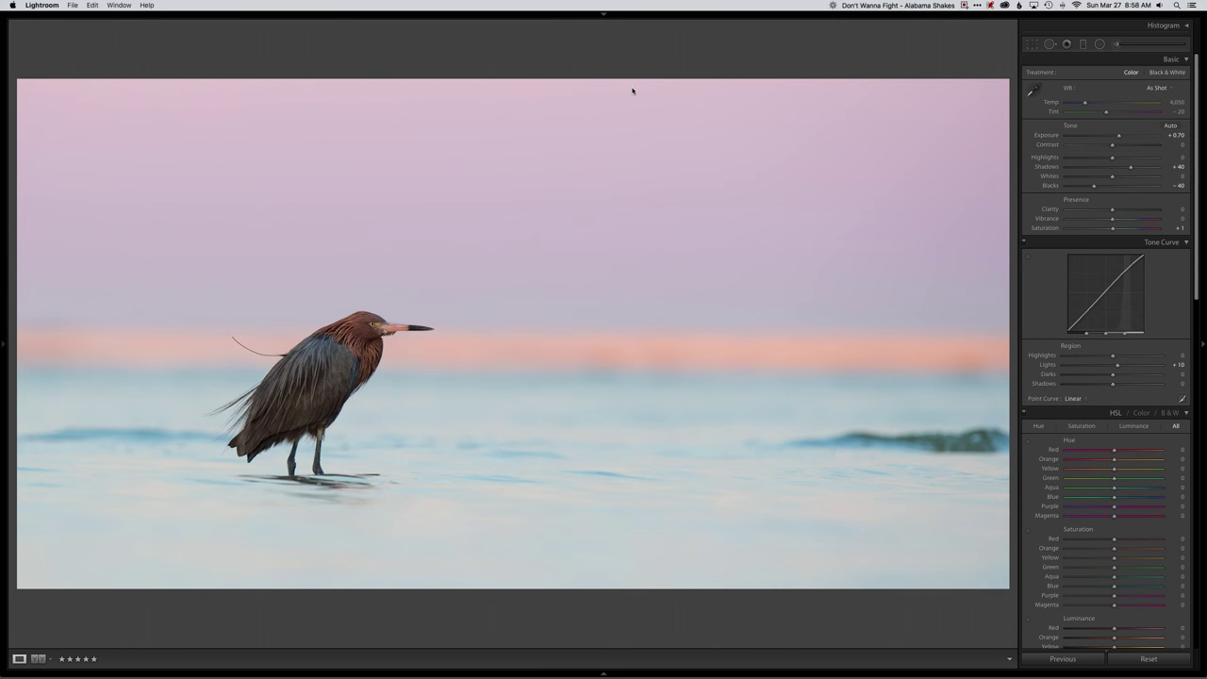
{"action": "key", "text": "Right"}
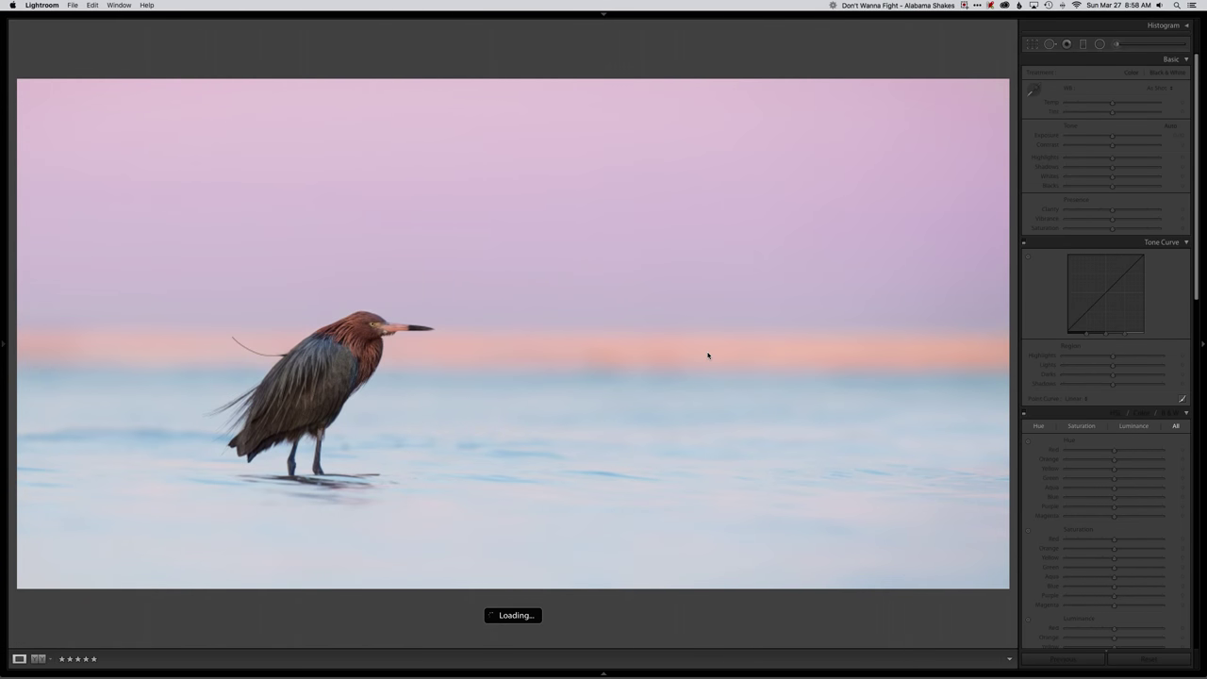
{"action": "key", "text": "e"}
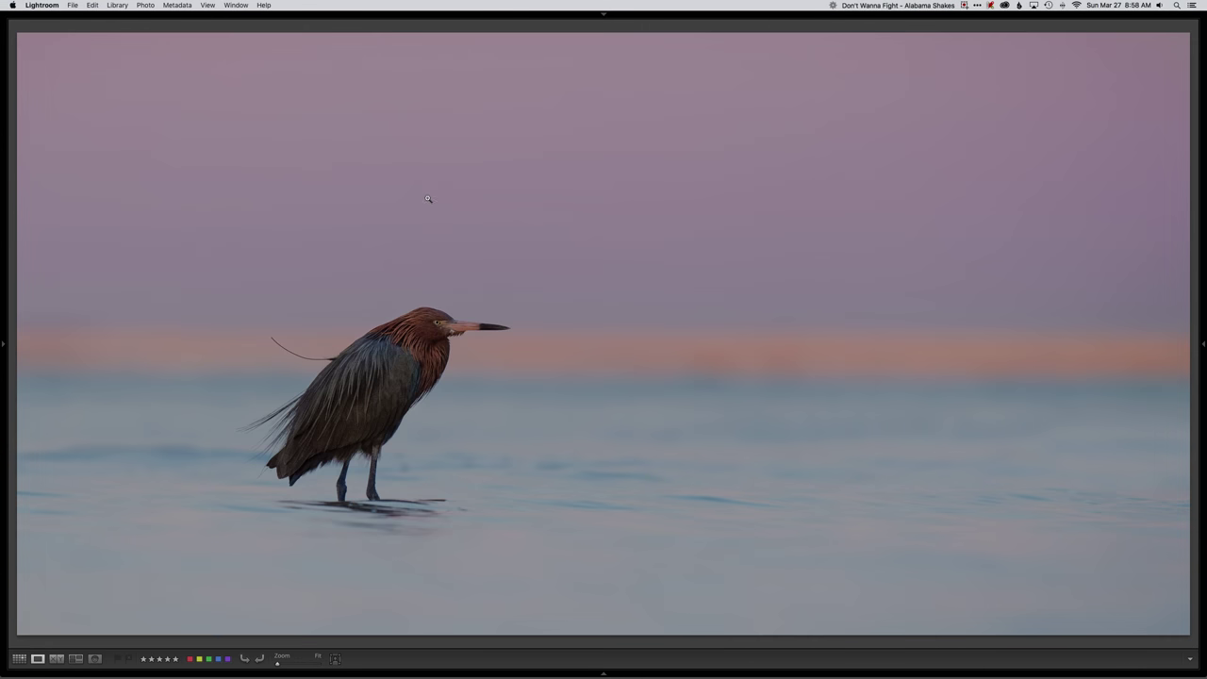
- Compare the raw copy, the new edit and the earlier edited version one after another in Loupe view
{"action": "key", "text": "g"}
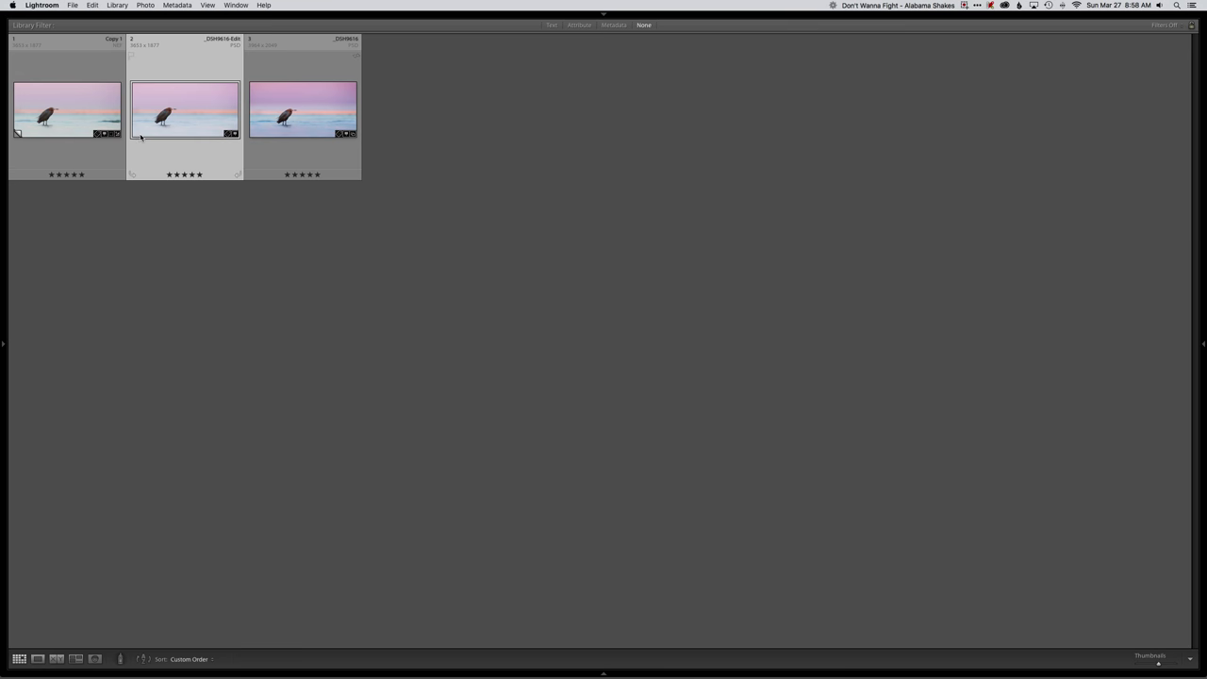
{"action": "double_click", "coordinate": [90, 140]}
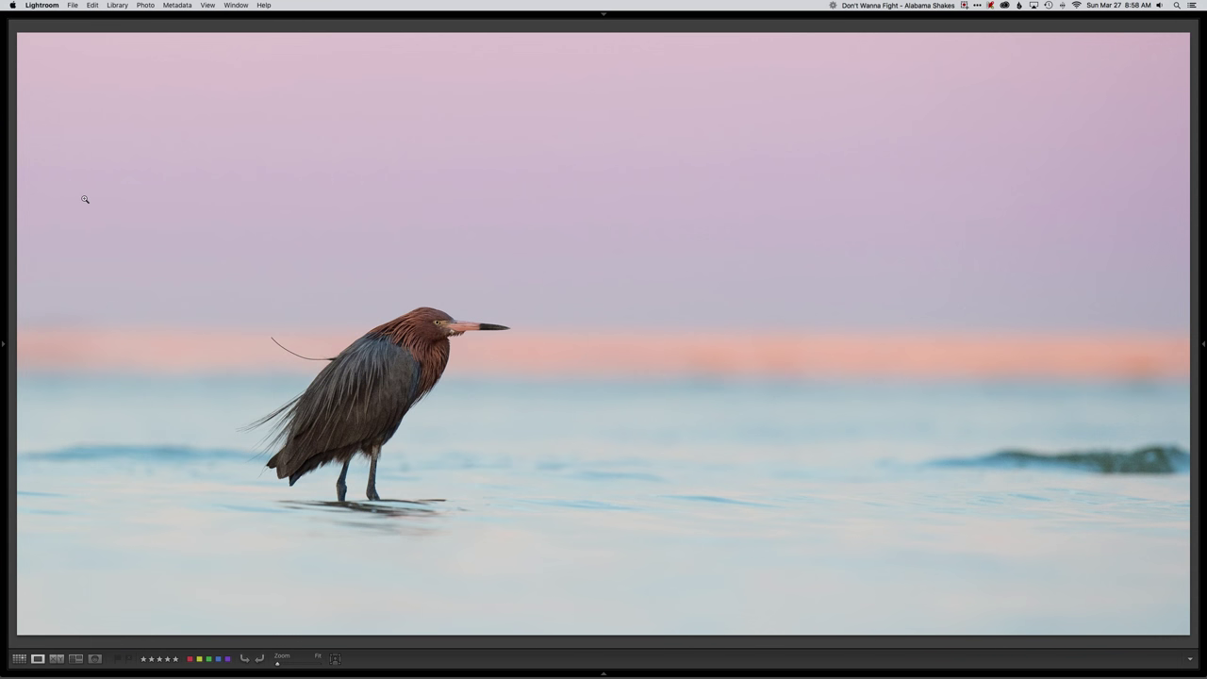
{"action": "key", "text": "Right"}
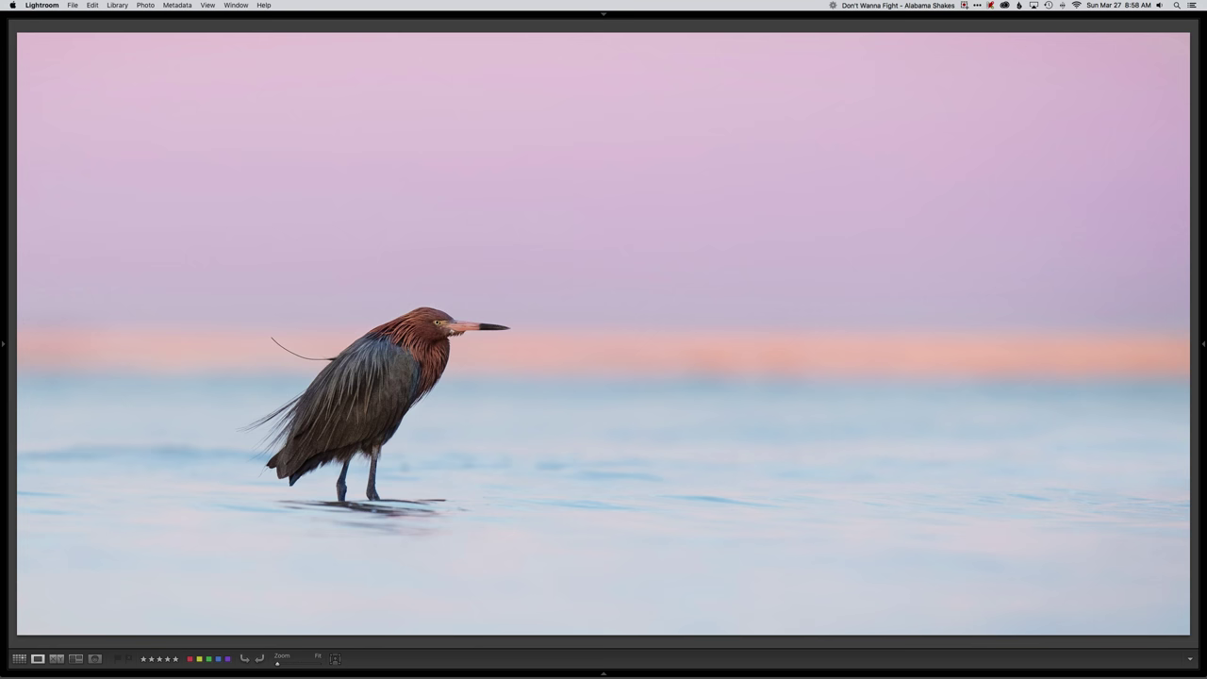
{"action": "key", "text": "Right"}
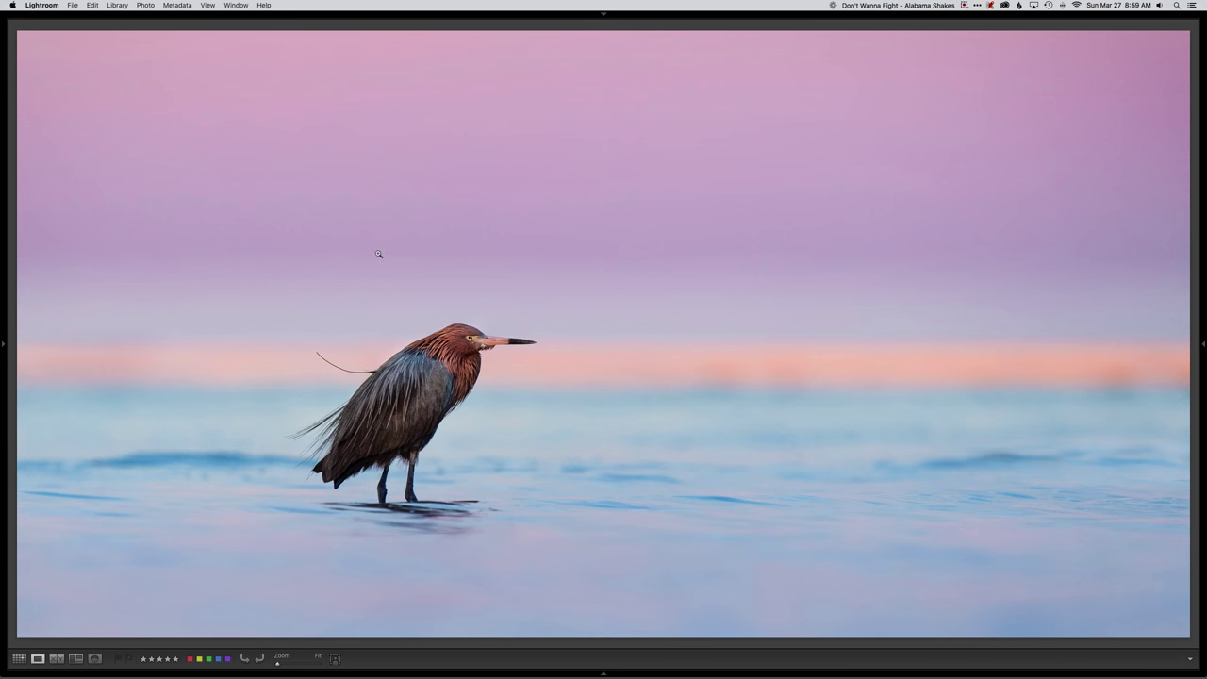
{"action": "key", "text": "Right"}
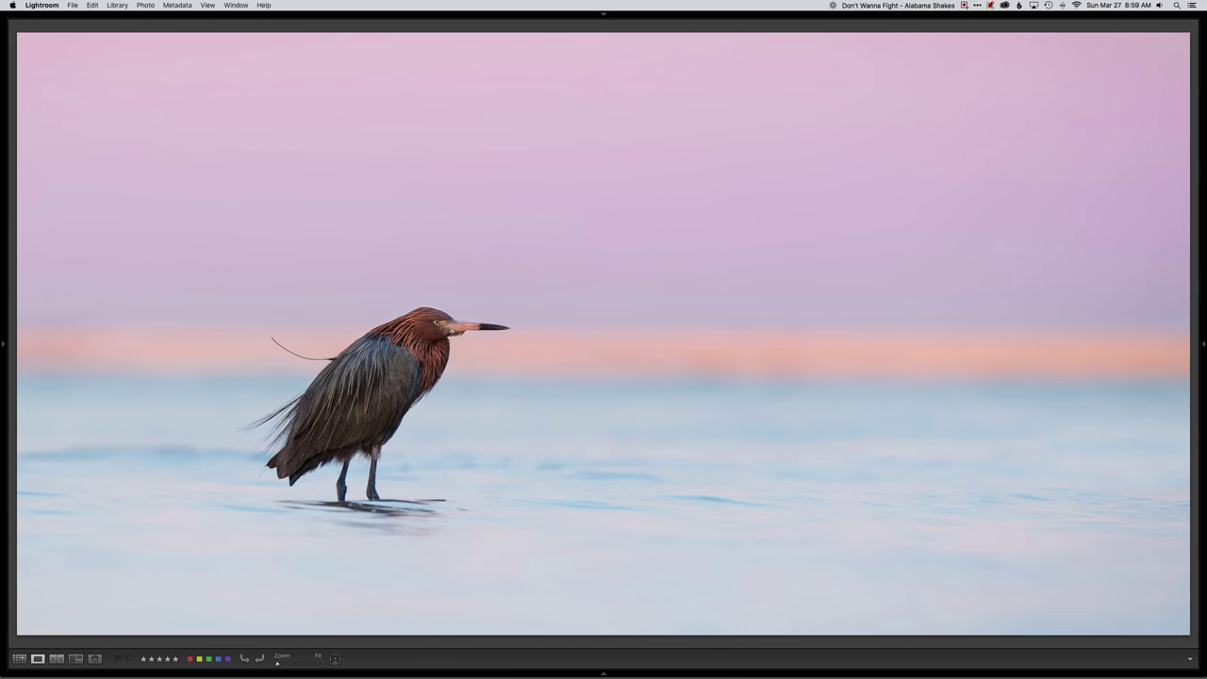
{"action": "key", "text": "Right"}
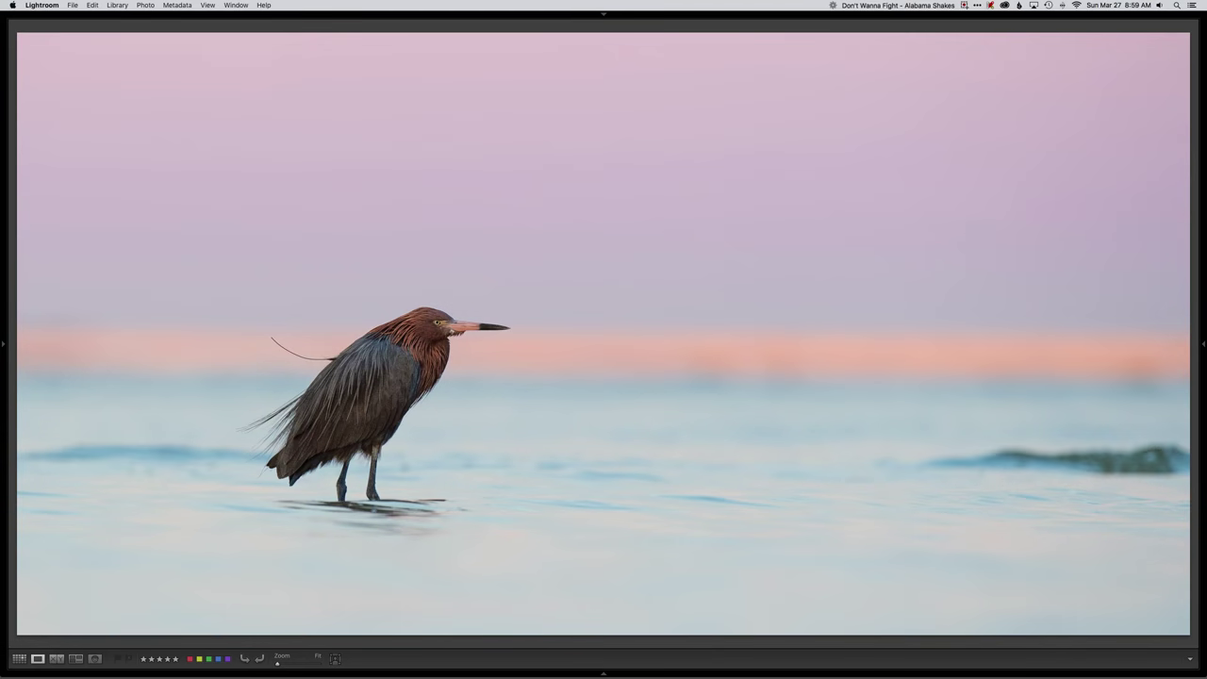
- Reset the raw copy's develop settings and crop, and compare it with the new edit side by side in Survey view
{"action": "key", "text": "d"}
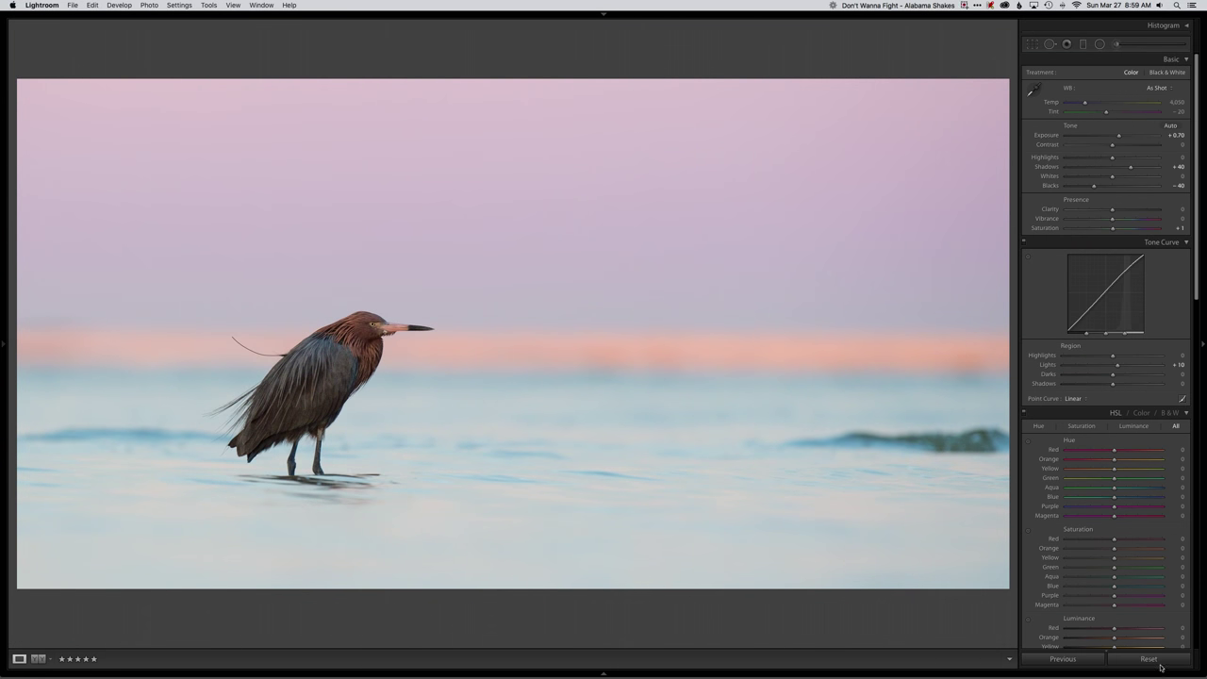
{"action": "key", "text": "Left"}
{"action": "key", "text": "g"}
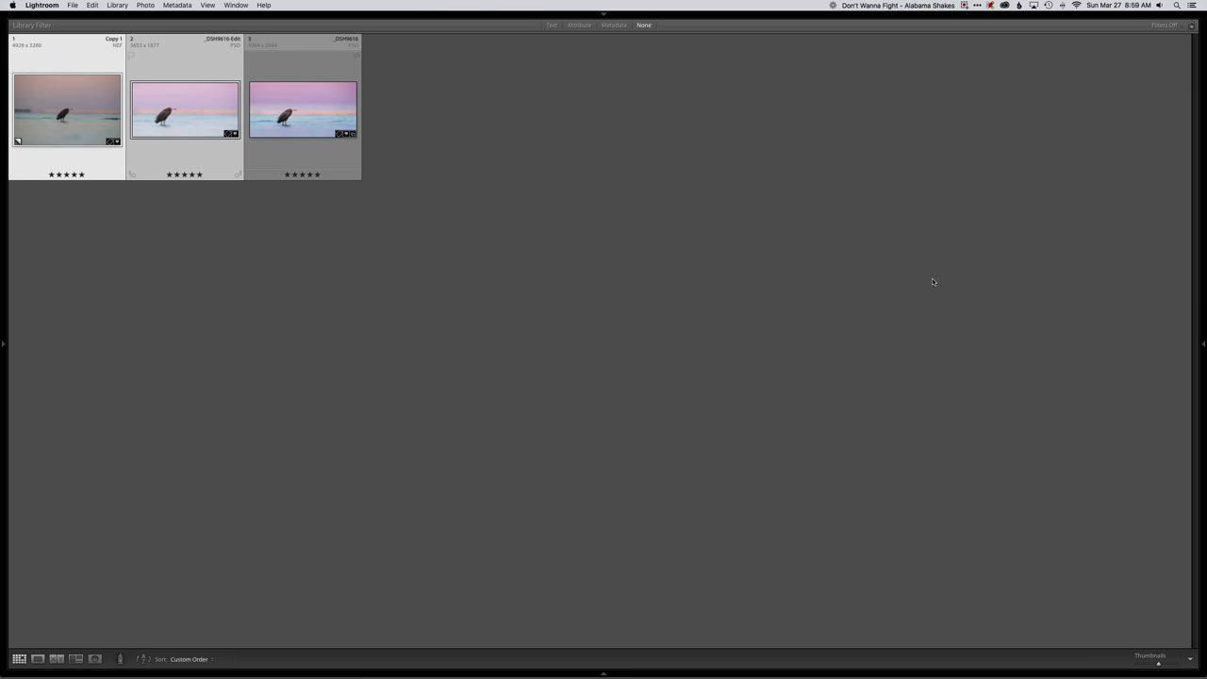
{"action": "key", "text": "n"}
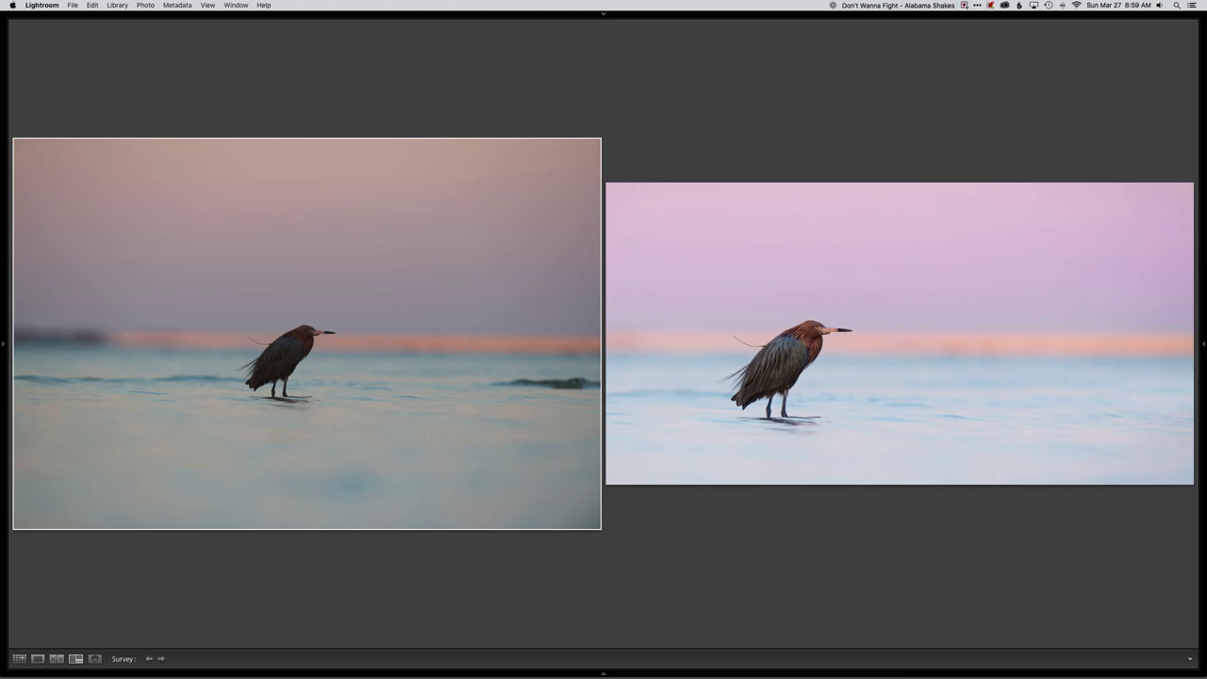
{"action": "key", "text": "e"}
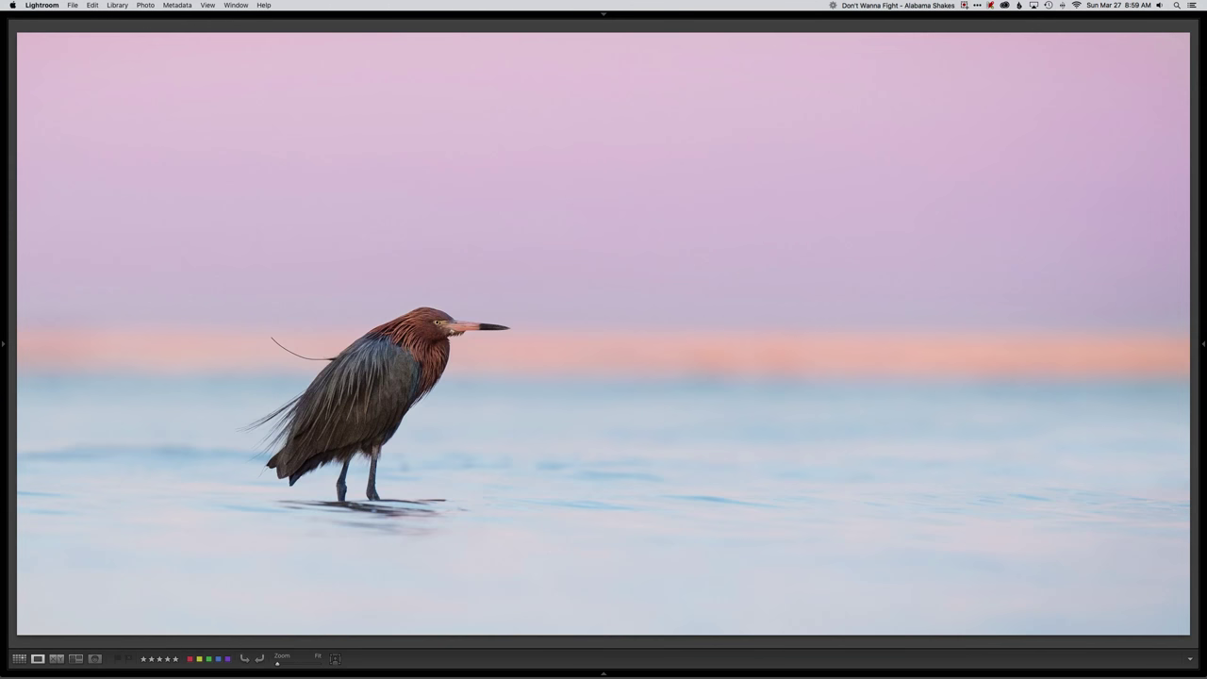